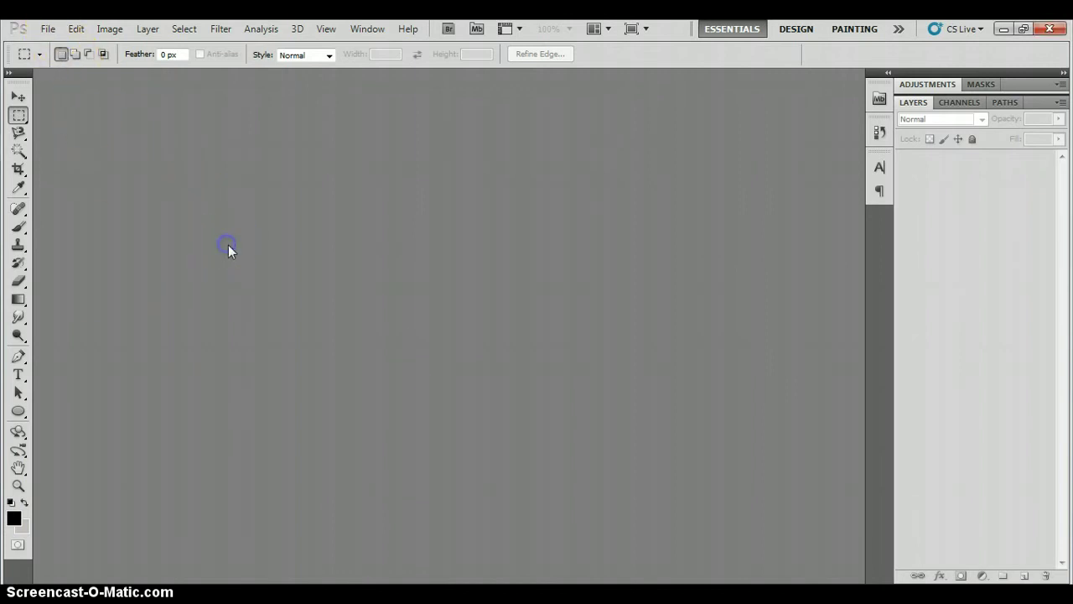
Create a new document 600 pixels wide and 600 pixels high at 300 pixels/inch
key(ctrl+n)
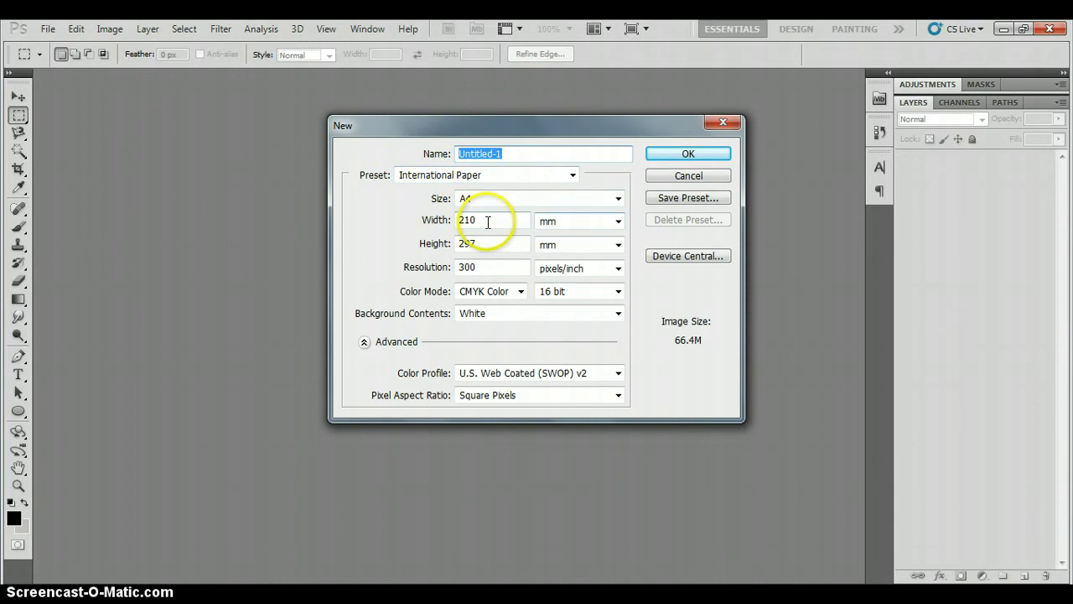
click(618, 220)
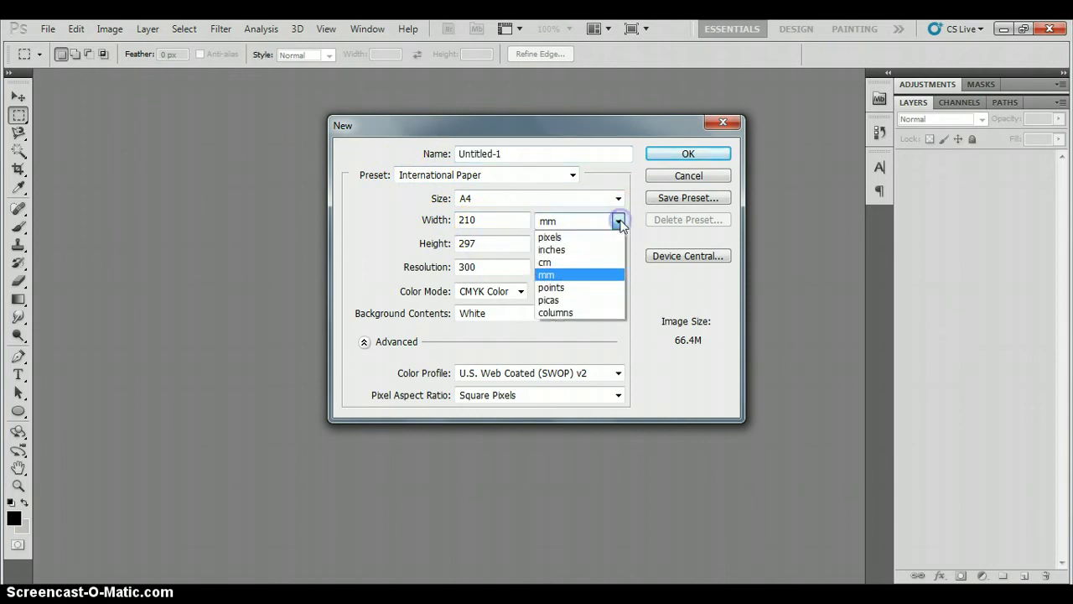
click(615, 237)
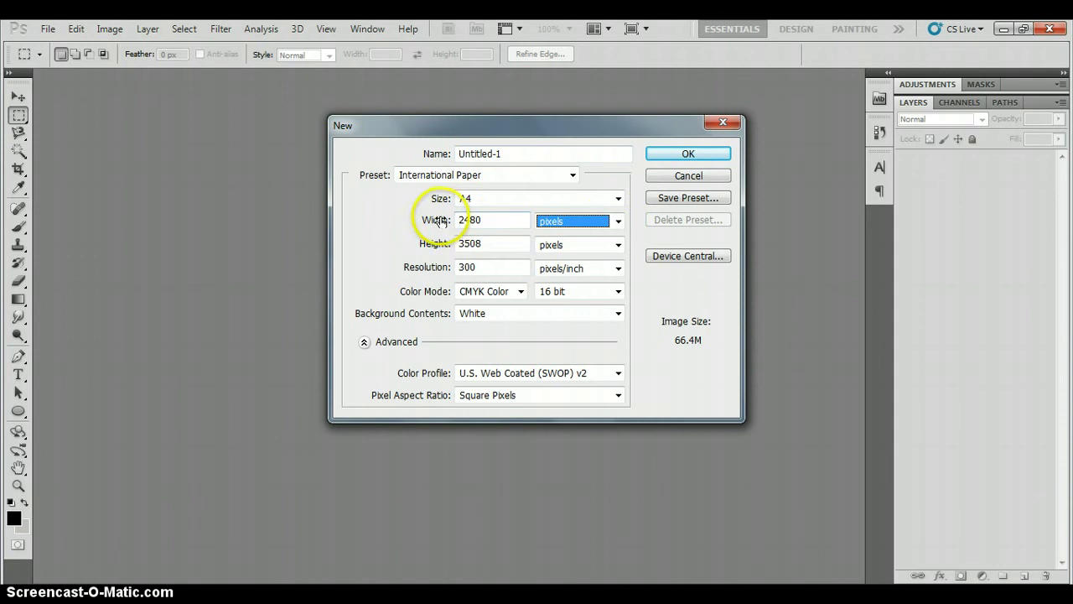
click(436, 220)
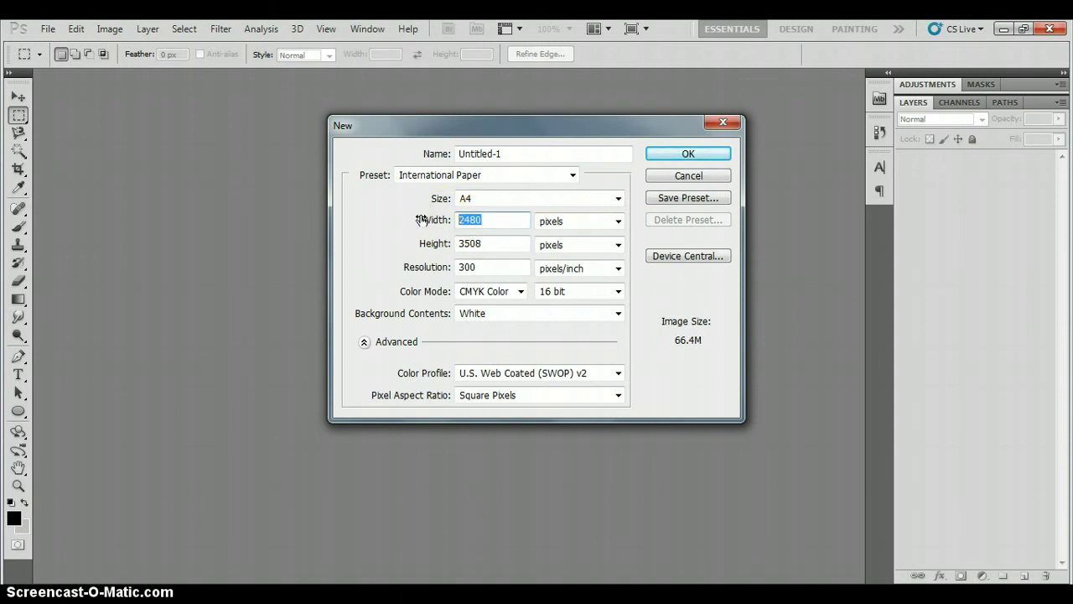
text(600)
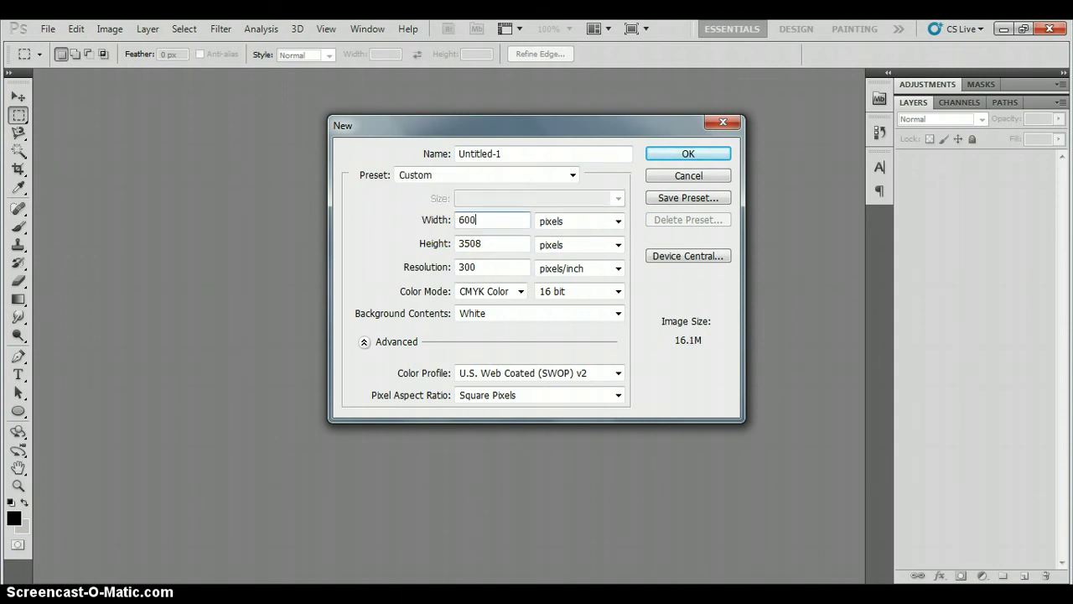
key(Tab)
key(Tab)
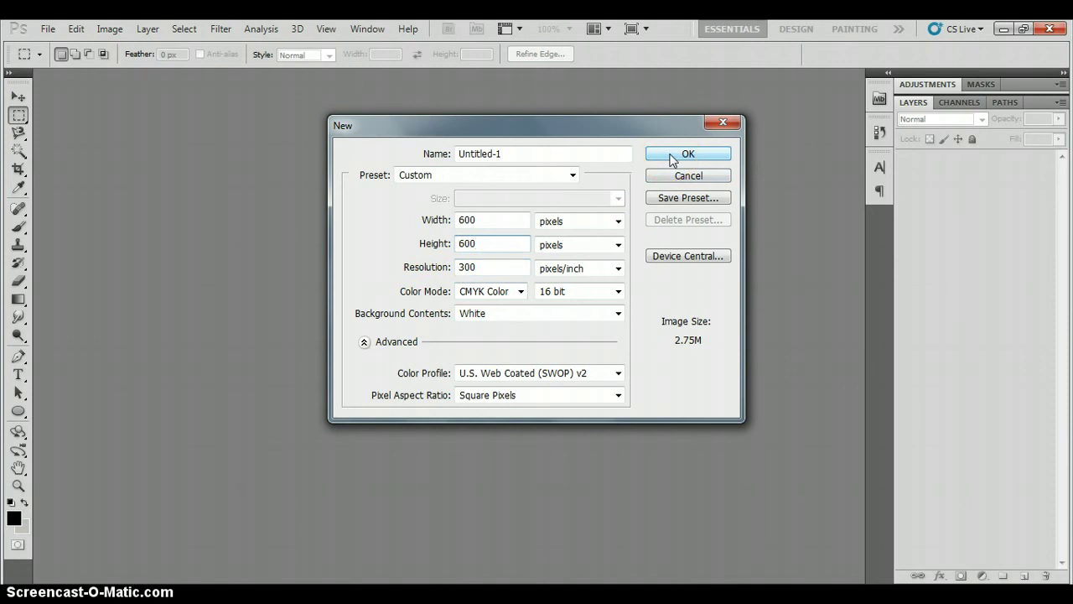
click(671, 156)
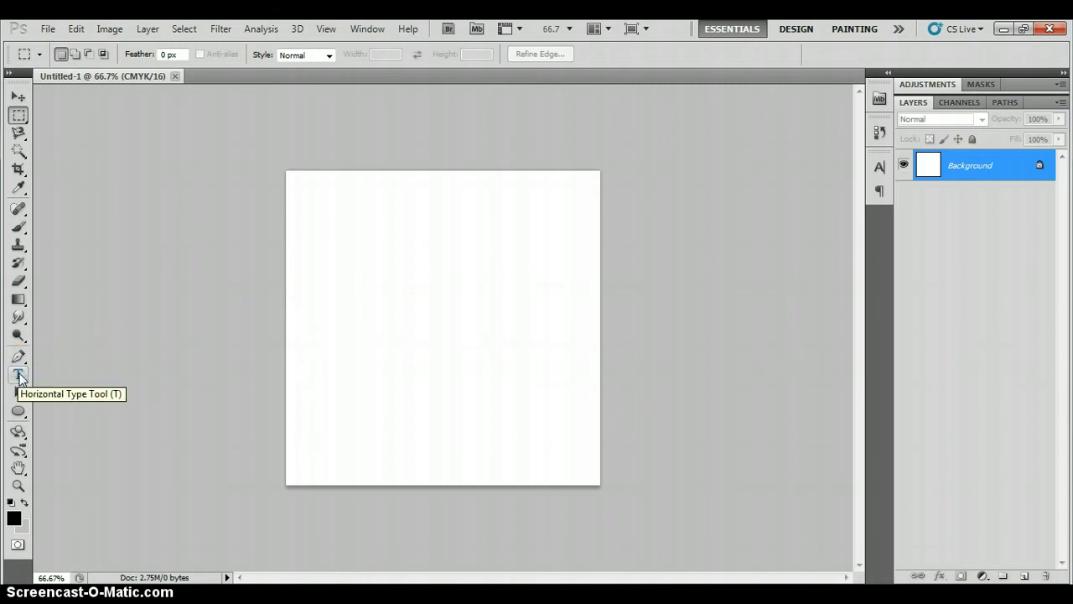
Set the Horizontal Type tool to Poplar Std Black, 72 pt, with anti-aliasing None
click(18, 375)
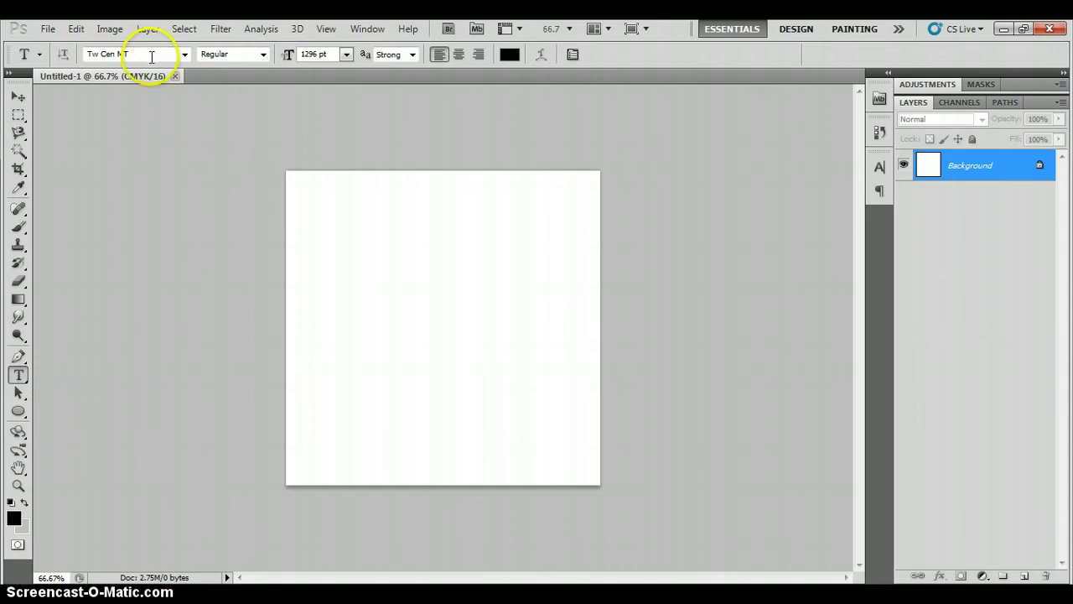
click(184, 55)
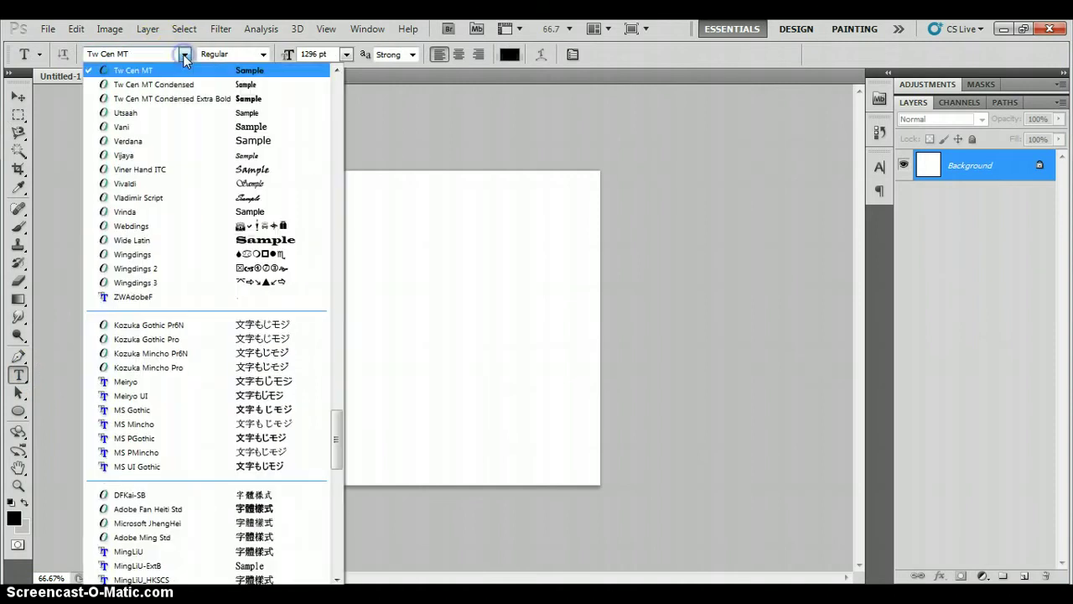
scroll(179, 197, up, 15)
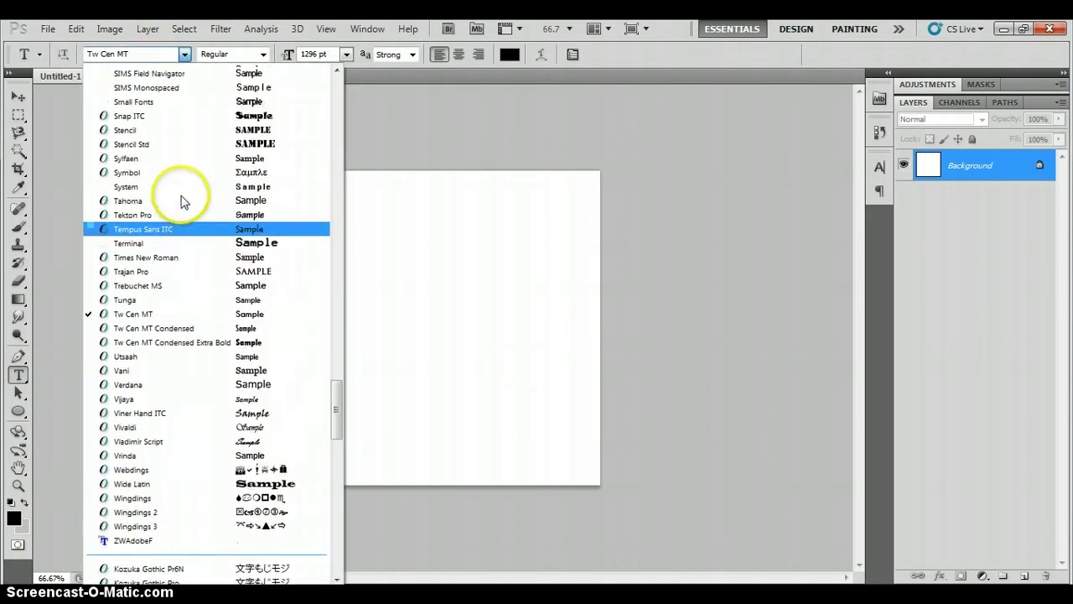
scroll(179, 210, up, 3)
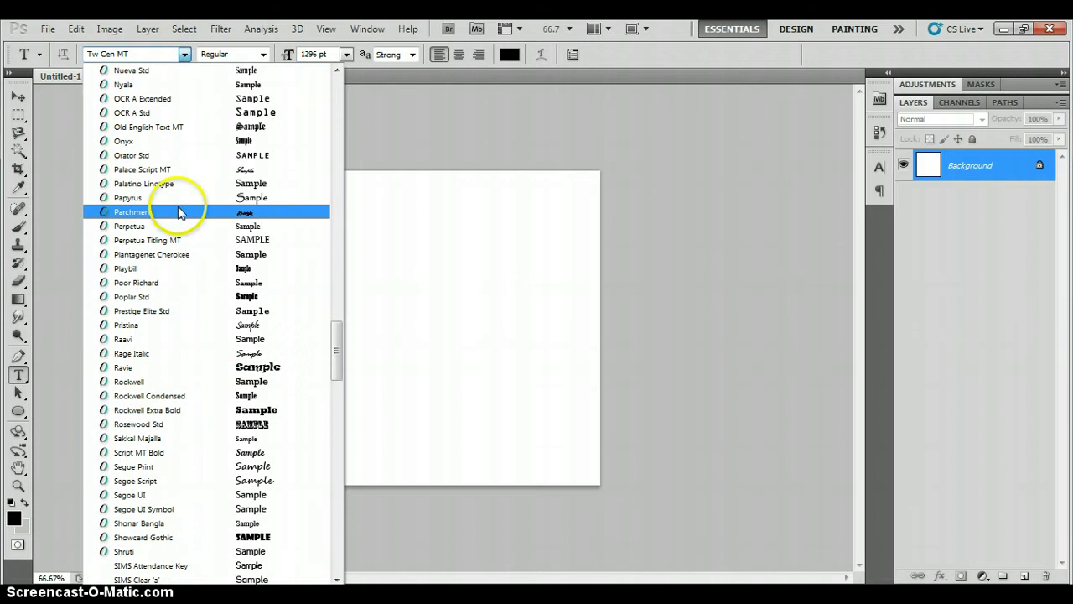
click(172, 296)
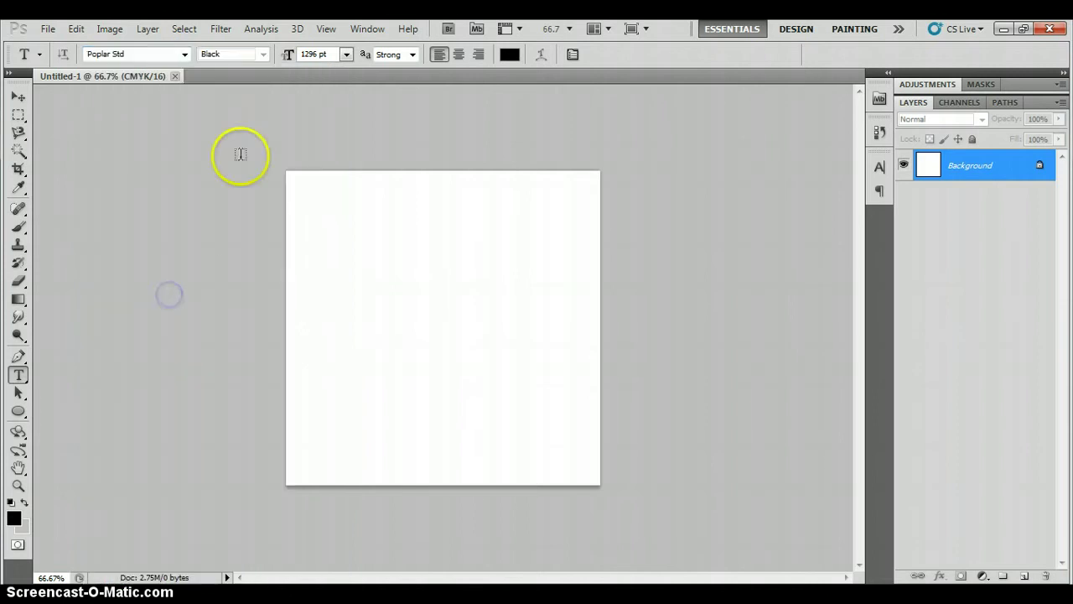
click(345, 54)
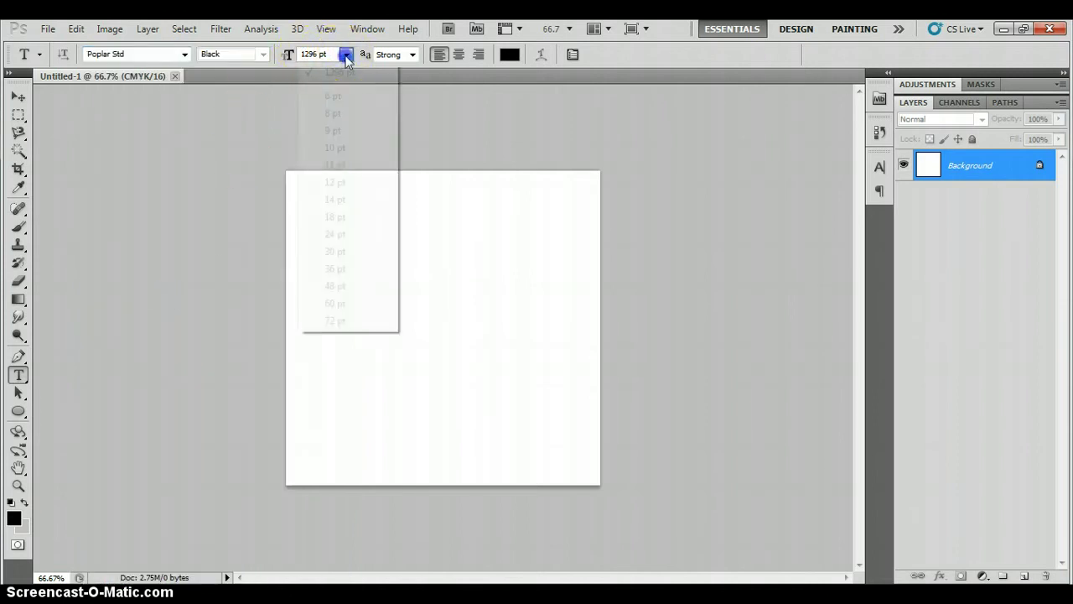
click(335, 320)
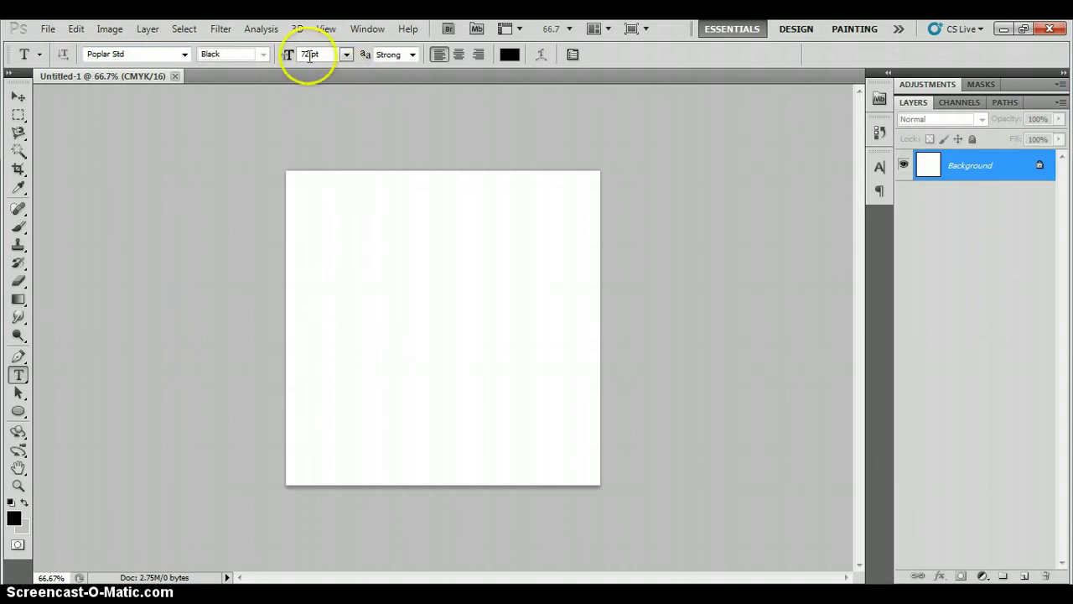
click(411, 54)
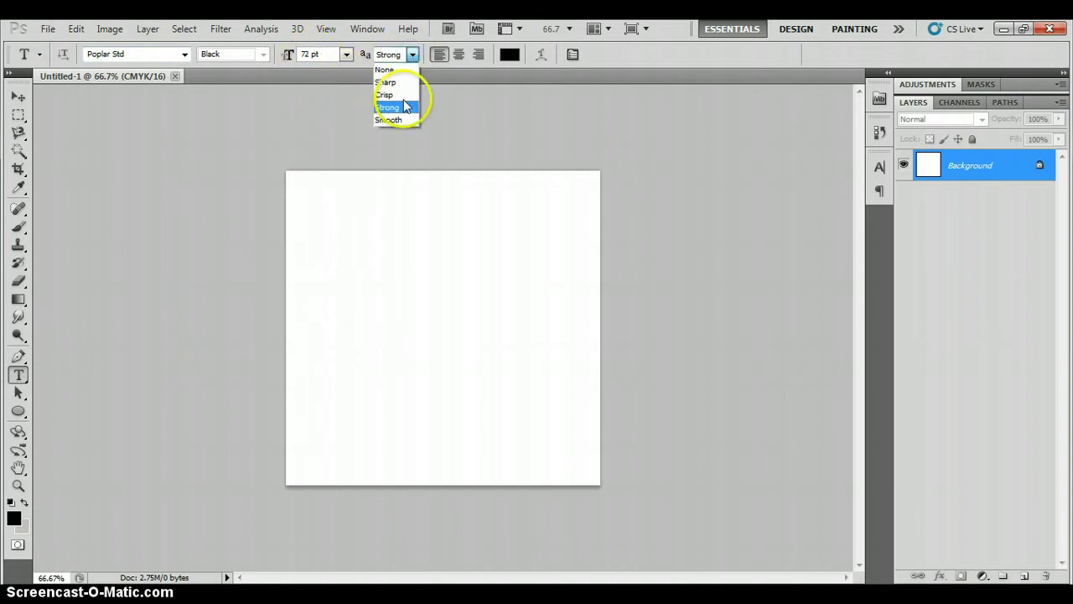
click(403, 114)
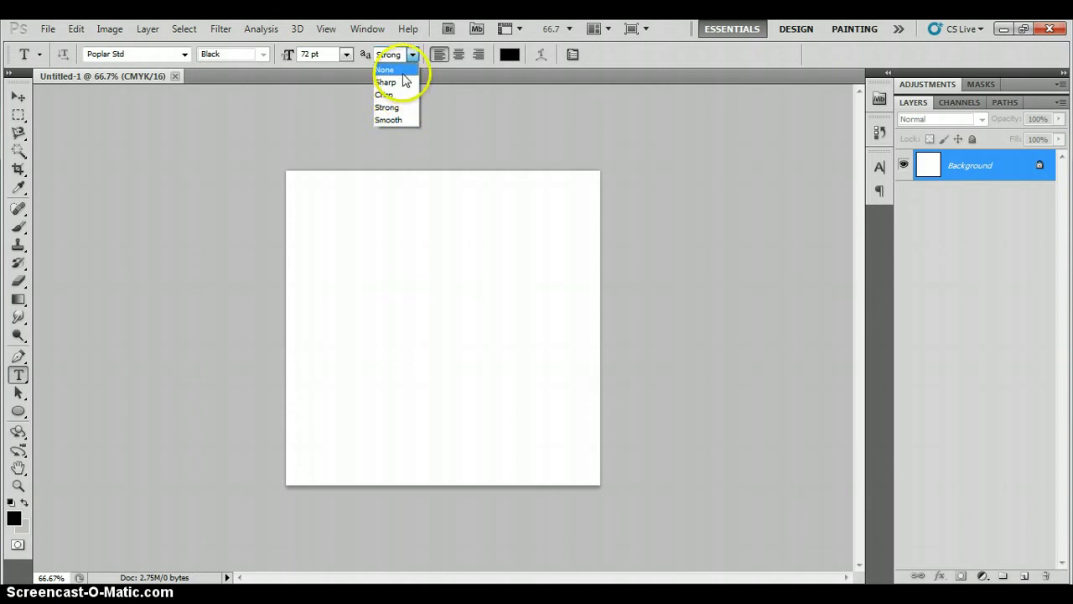
click(399, 69)
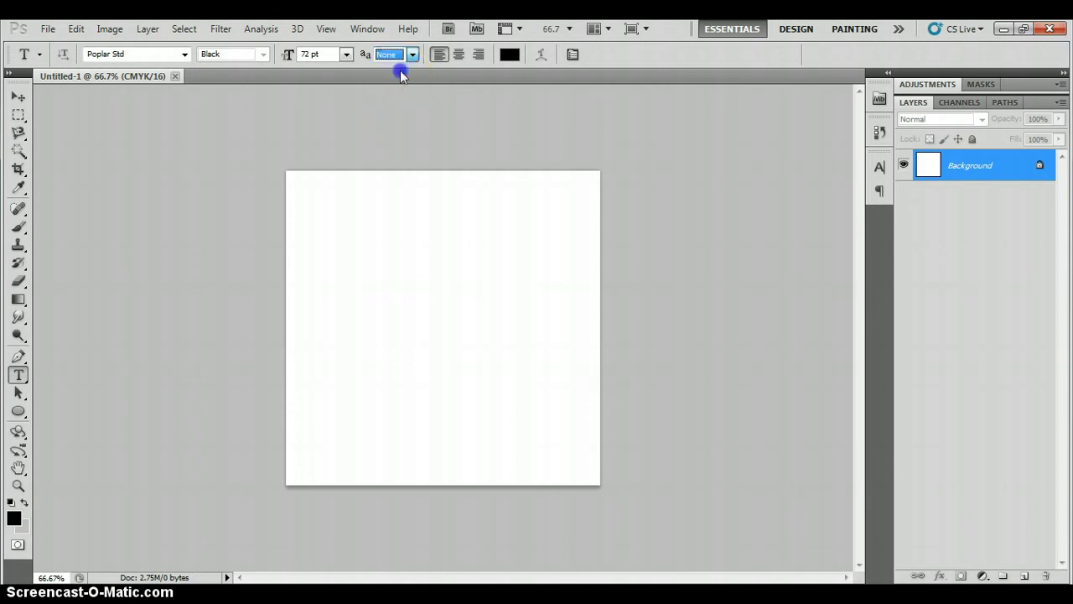
Change the text colour from black to deep red #a60518
click(509, 55)
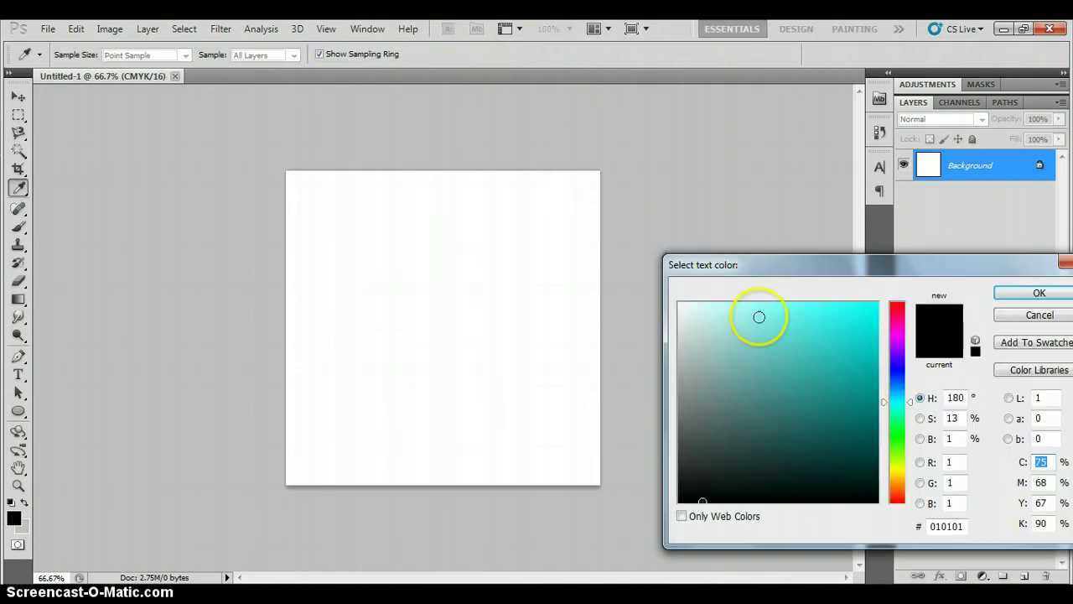
click(886, 406)
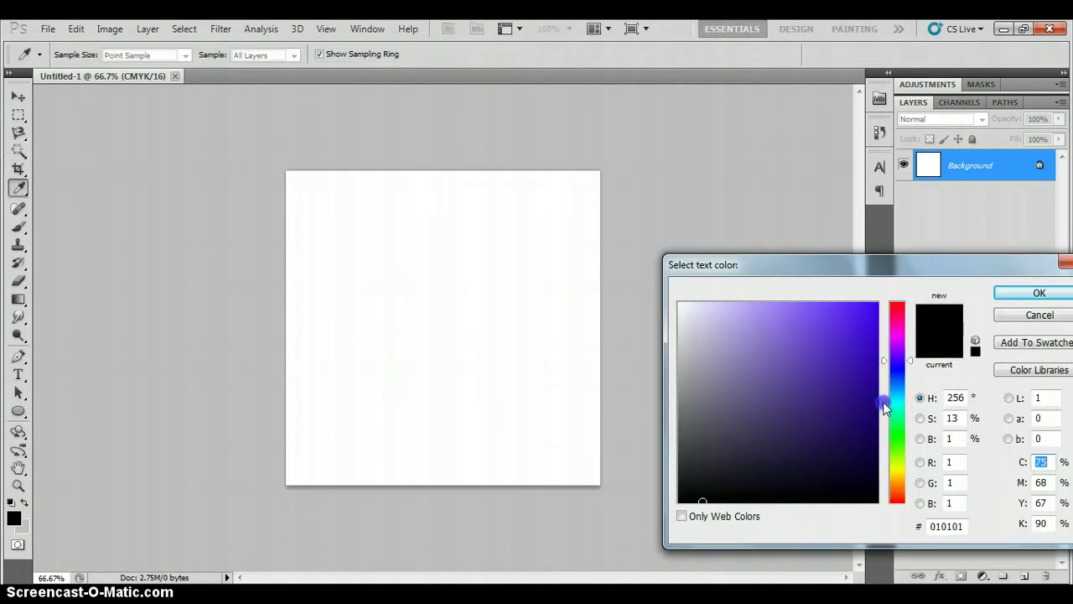
drag(886, 362, 886, 315)
click(886, 307)
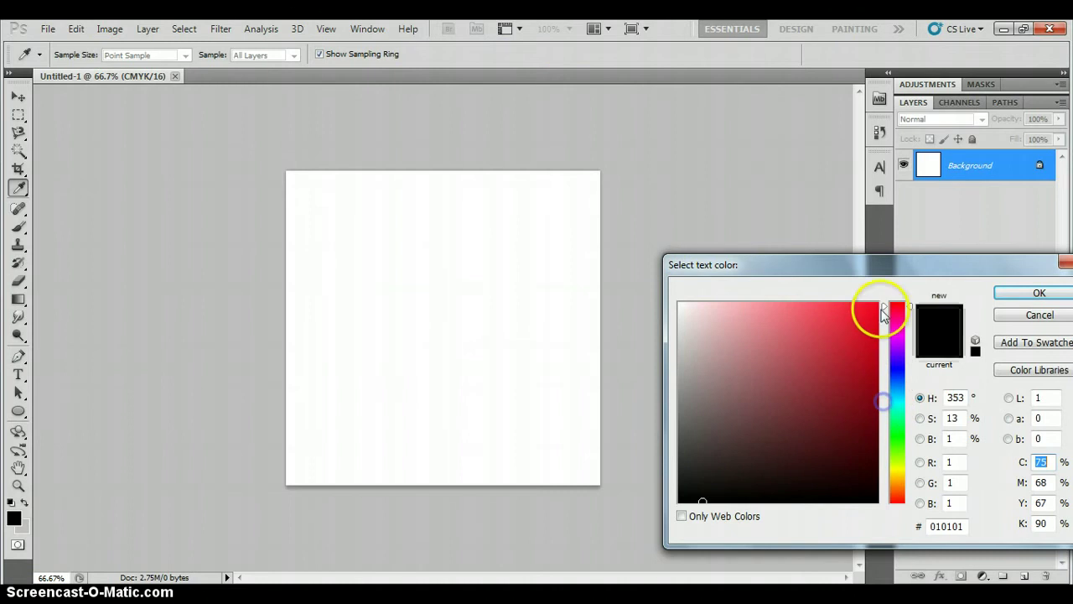
drag(866, 355, 872, 371)
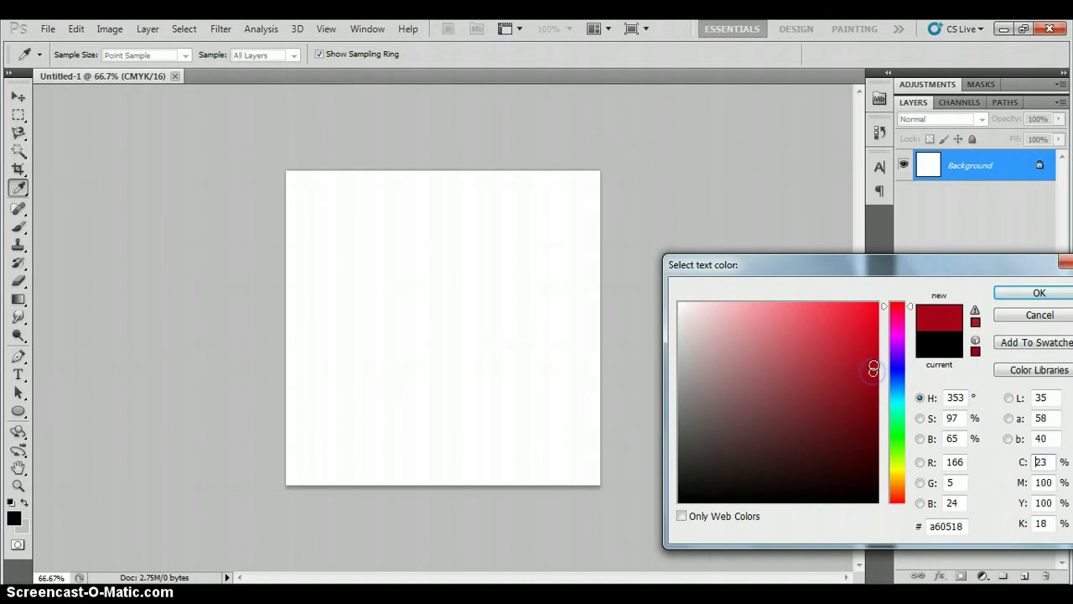
click(1014, 298)
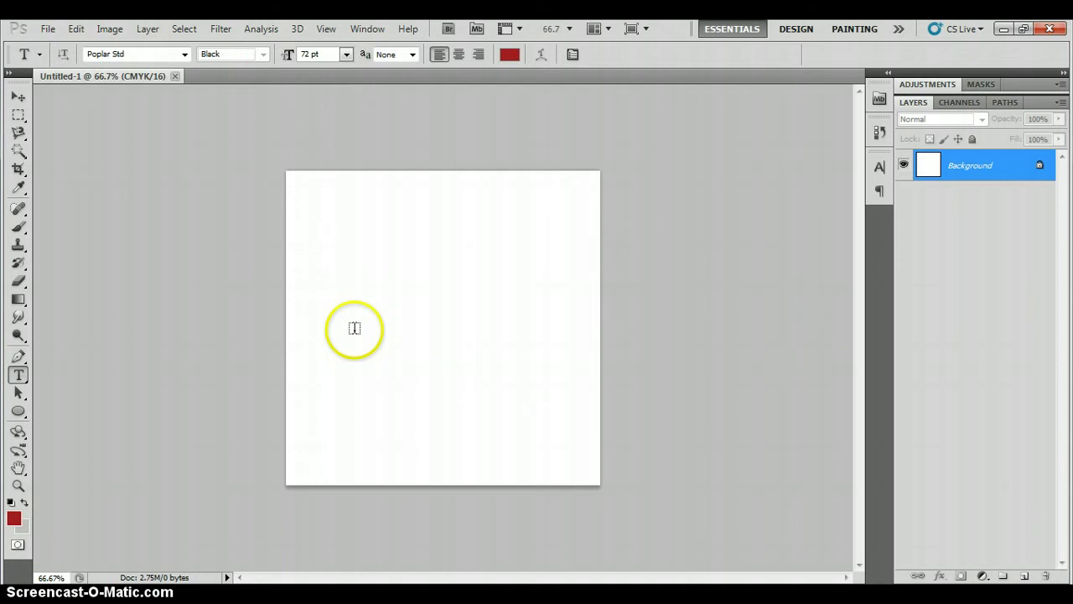
Type 'Text' on the canvas, remove a stray 'v', and move it lower toward centre
click(335, 317)
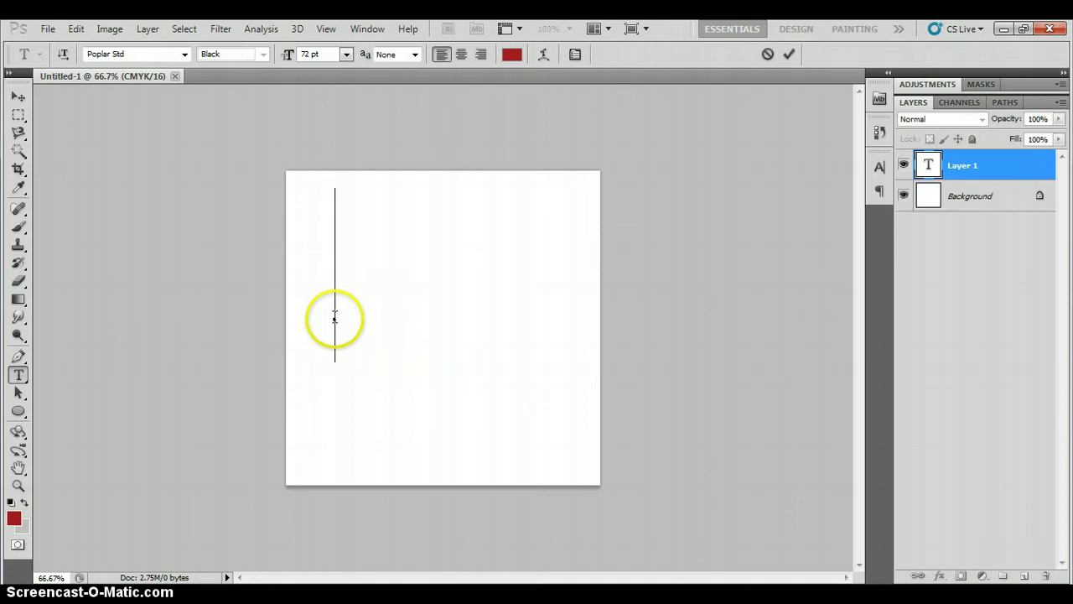
text(Te)
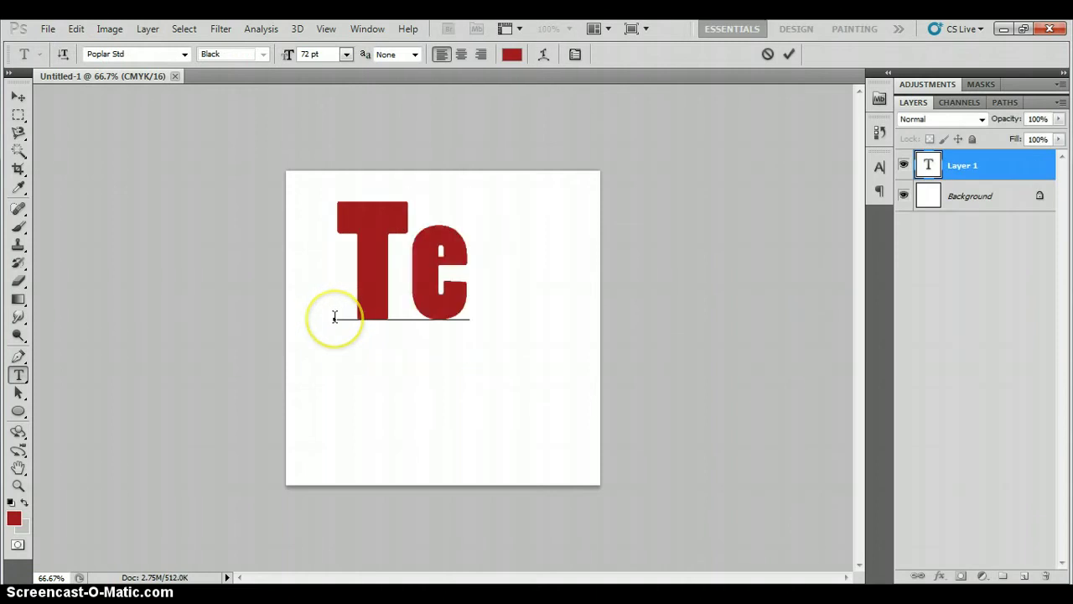
text(xt)
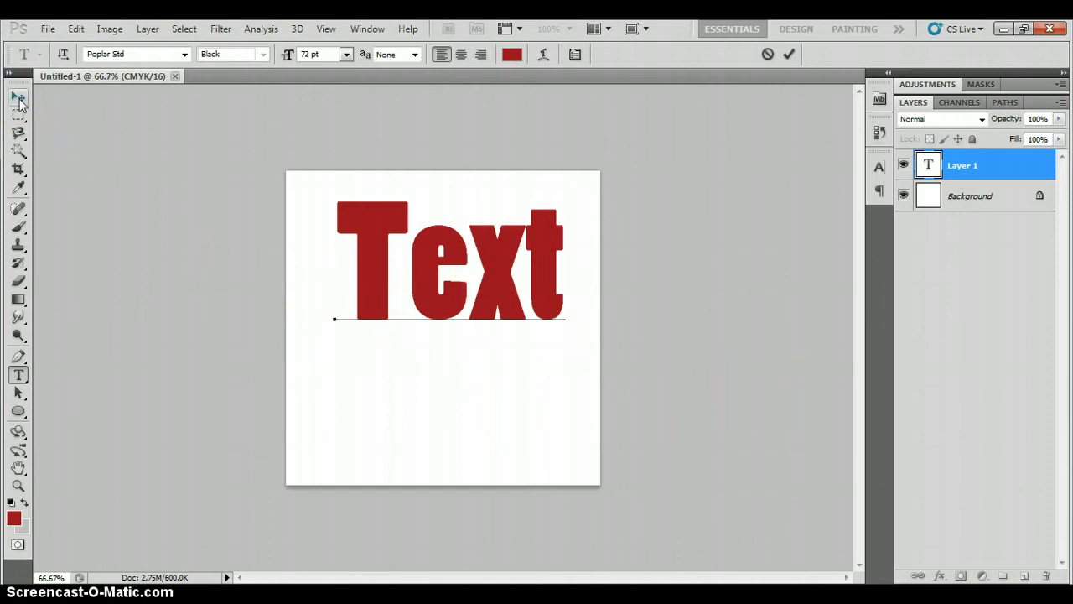
text(v)
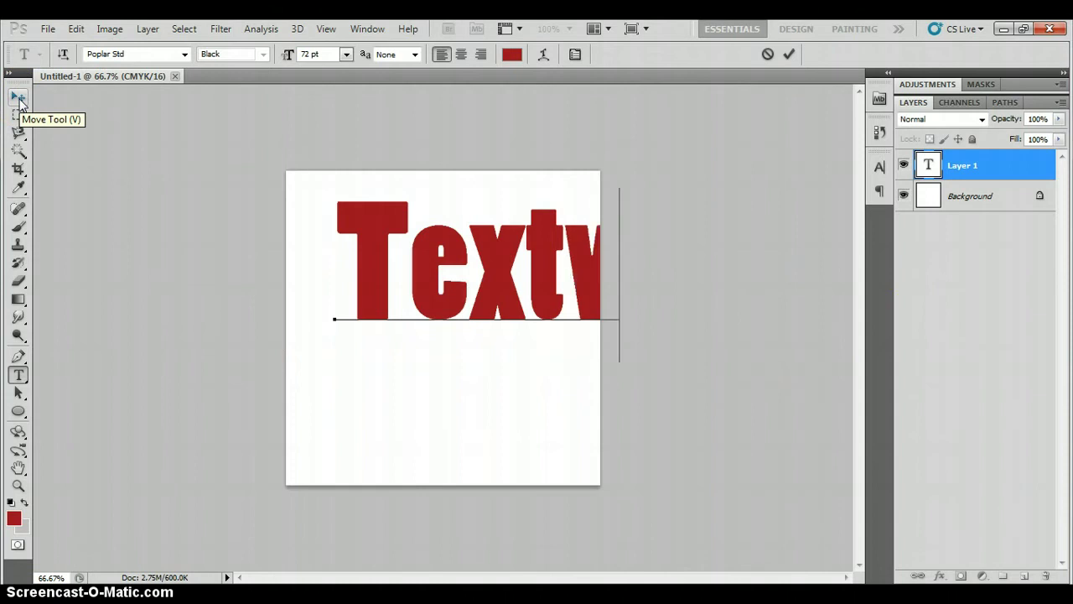
click(334, 239)
key(BackSpace)
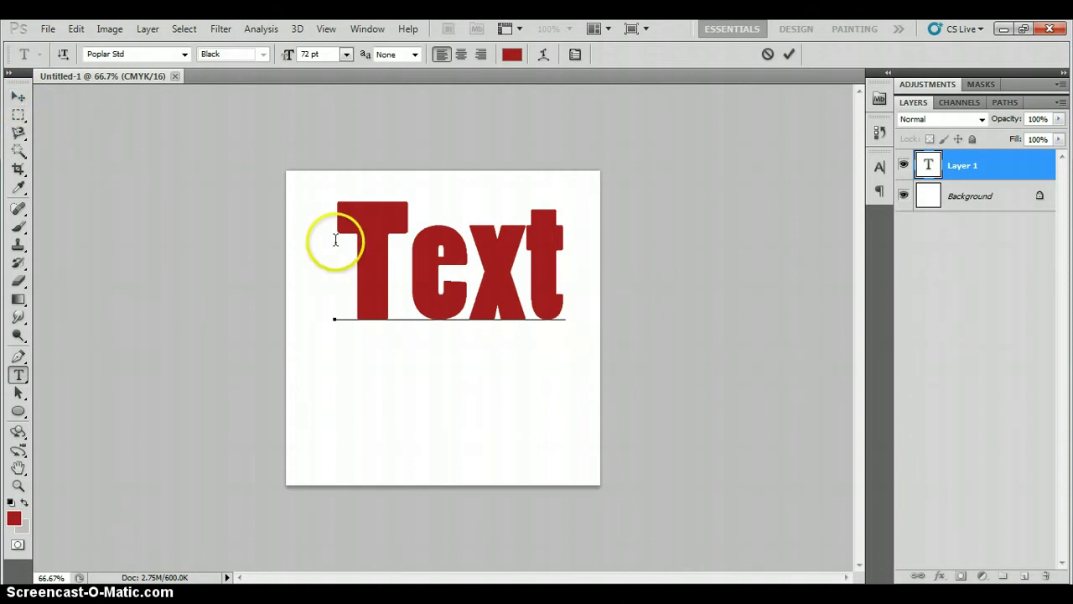
click(17, 96)
drag(489, 279, 472, 310)
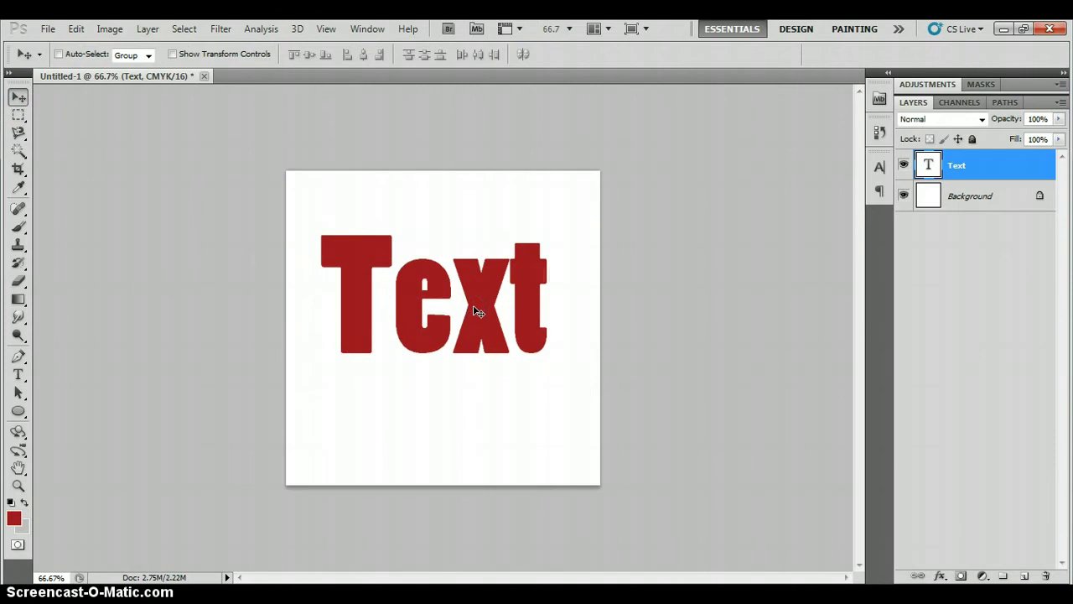
Free-transform the Text lettering larger and nudge it slightly left and down
key(ctrl+t)
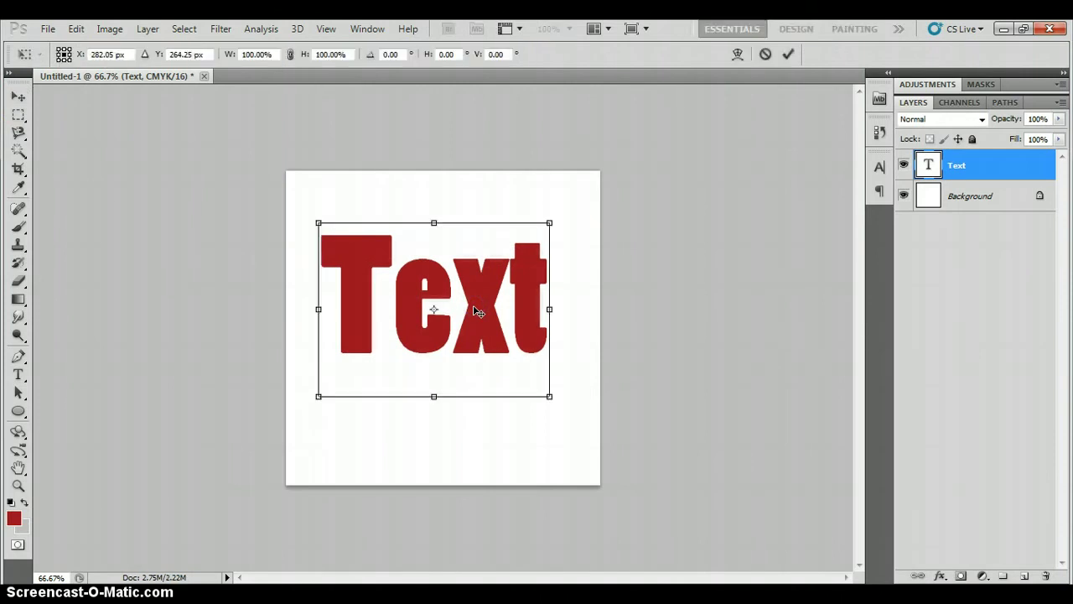
mouse_move(549, 223)
mouse_down()
mouse_move(493, 270)
mouse_move(566, 227)
mouse_up()
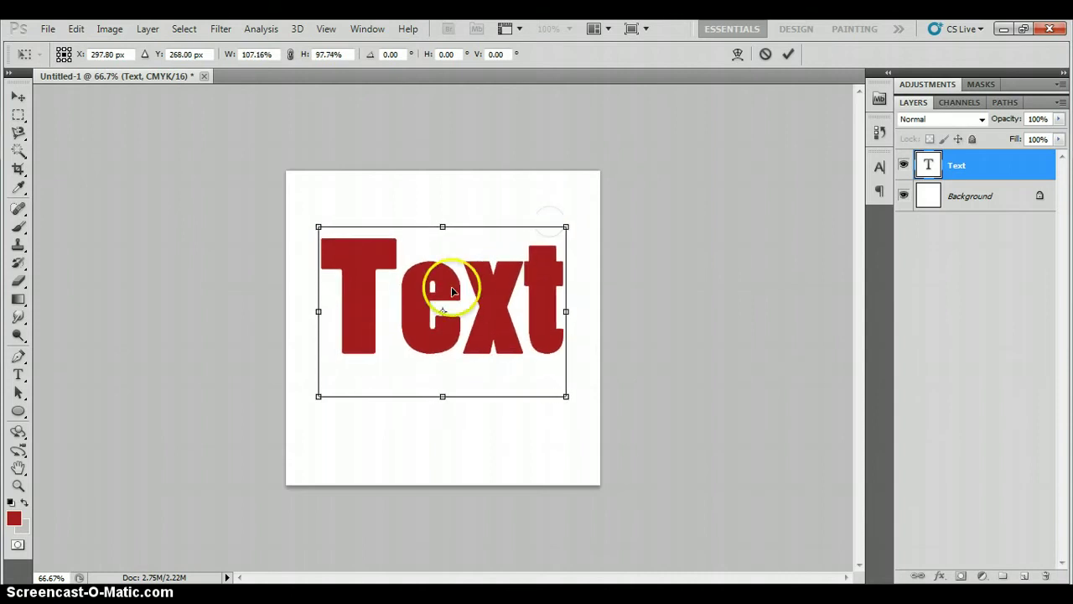
double_click(447, 327)
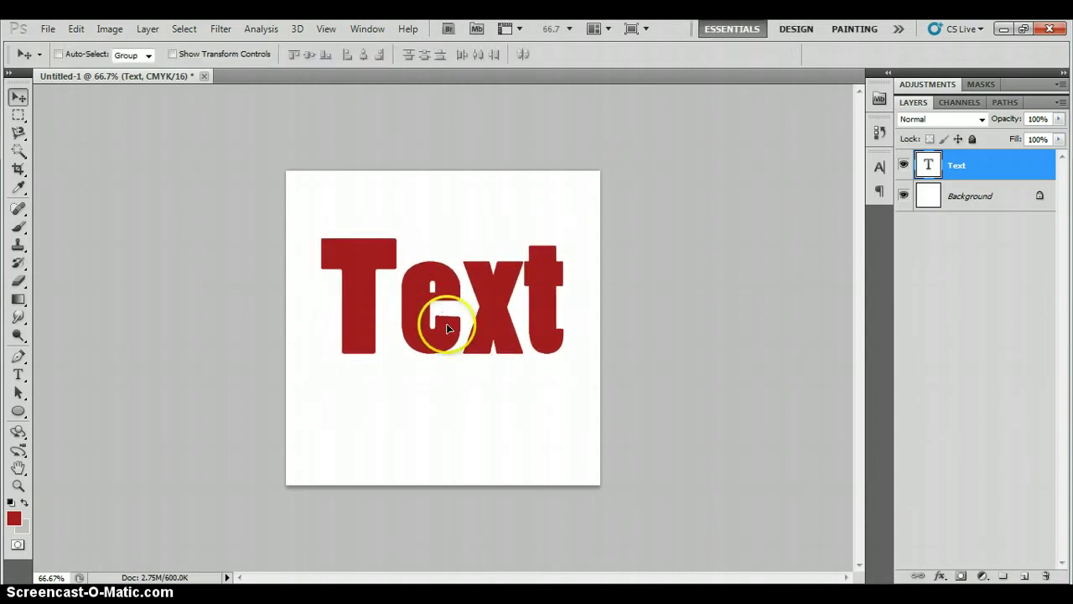
drag(444, 343, 430, 353)
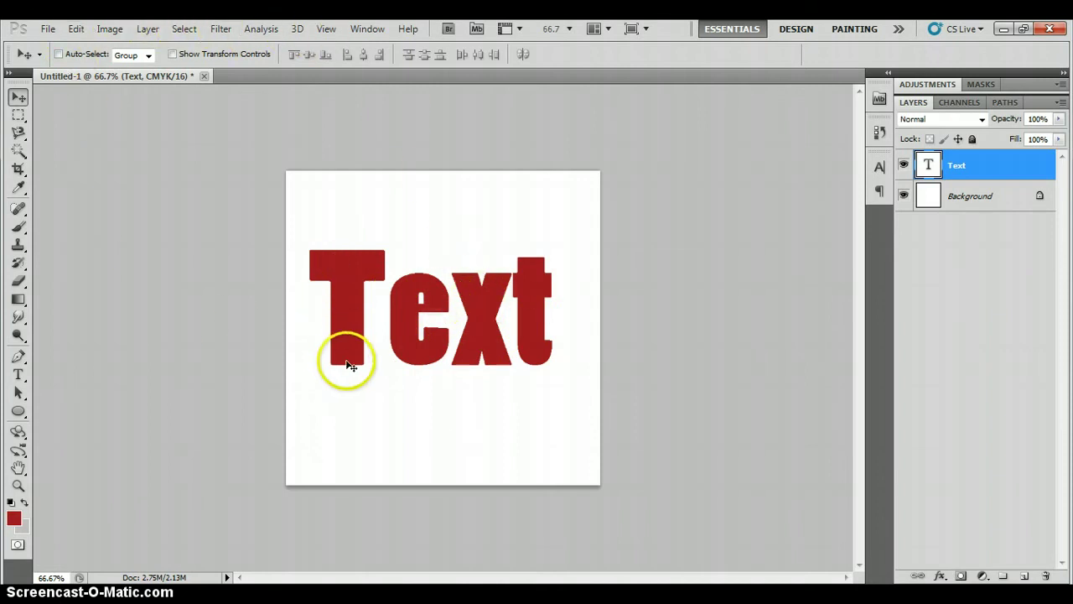
Give the Text layer a drop shadow with distance 36 px, spread 17% and size 5 px
double_click(1005, 167)
drag(807, 76, 822, 74)
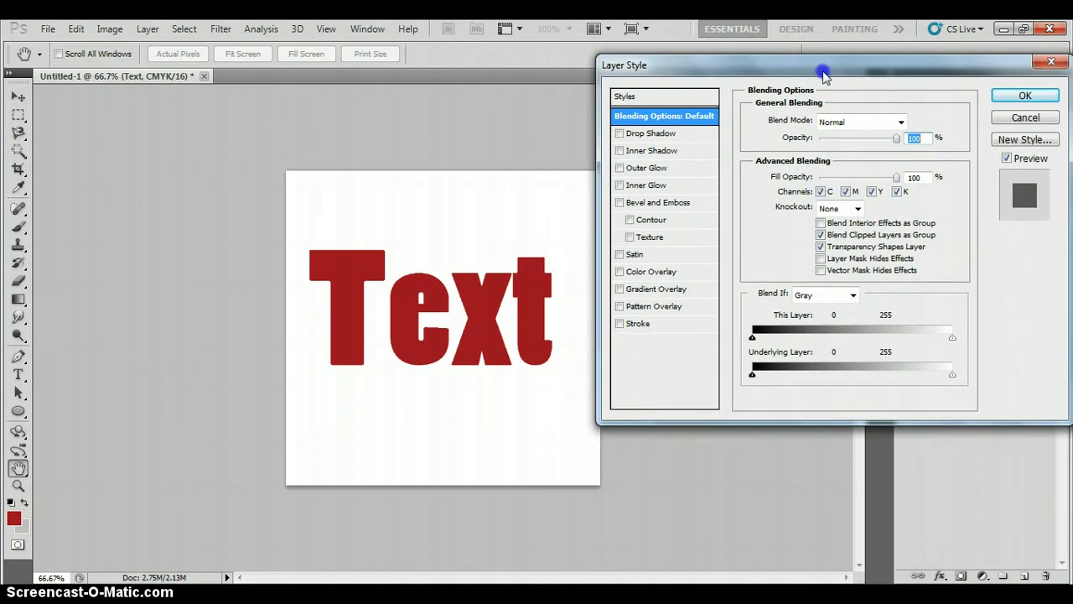
click(619, 134)
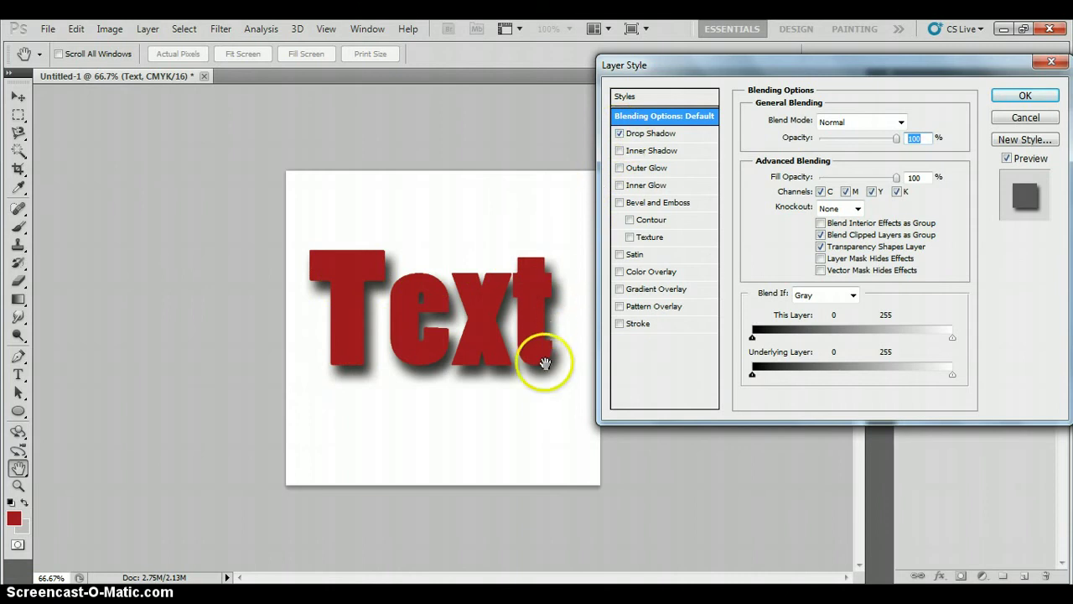
click(658, 136)
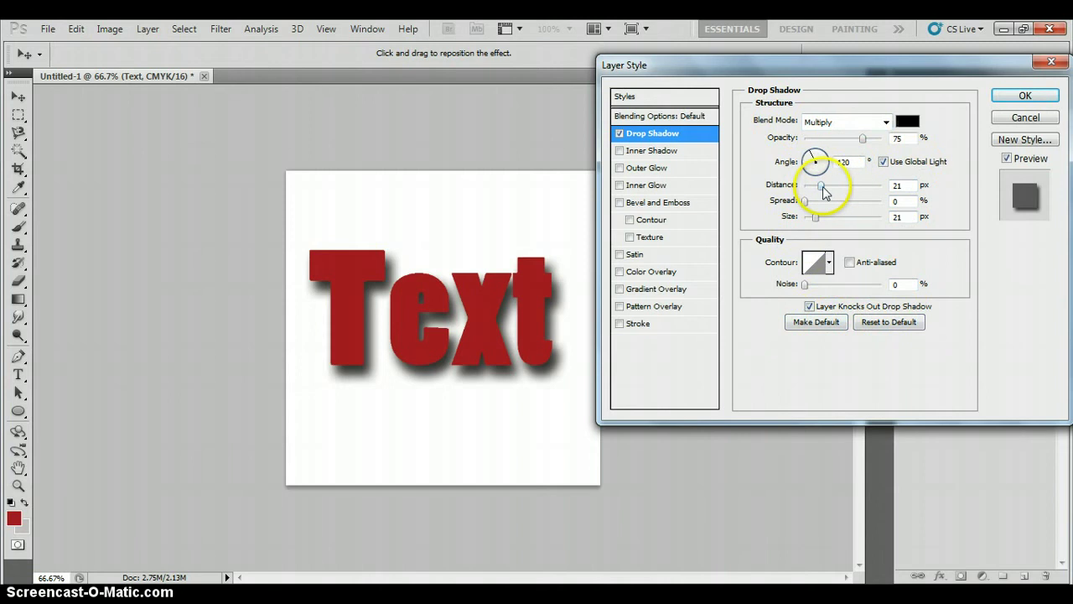
drag(820, 185, 805, 207)
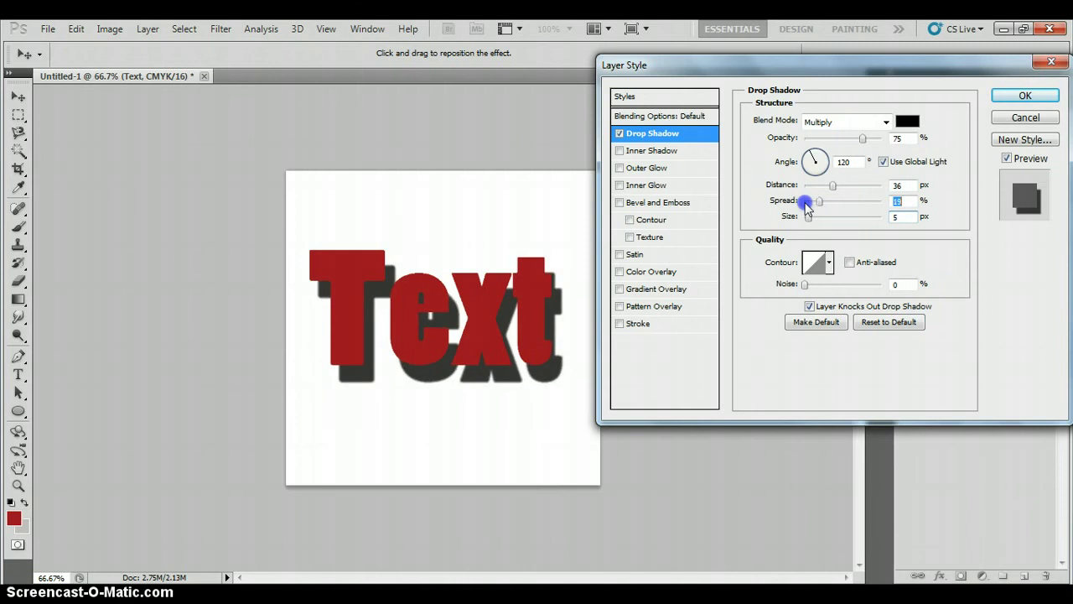
click(905, 121)
Make the drop shadow colour a dark teal
click(868, 306)
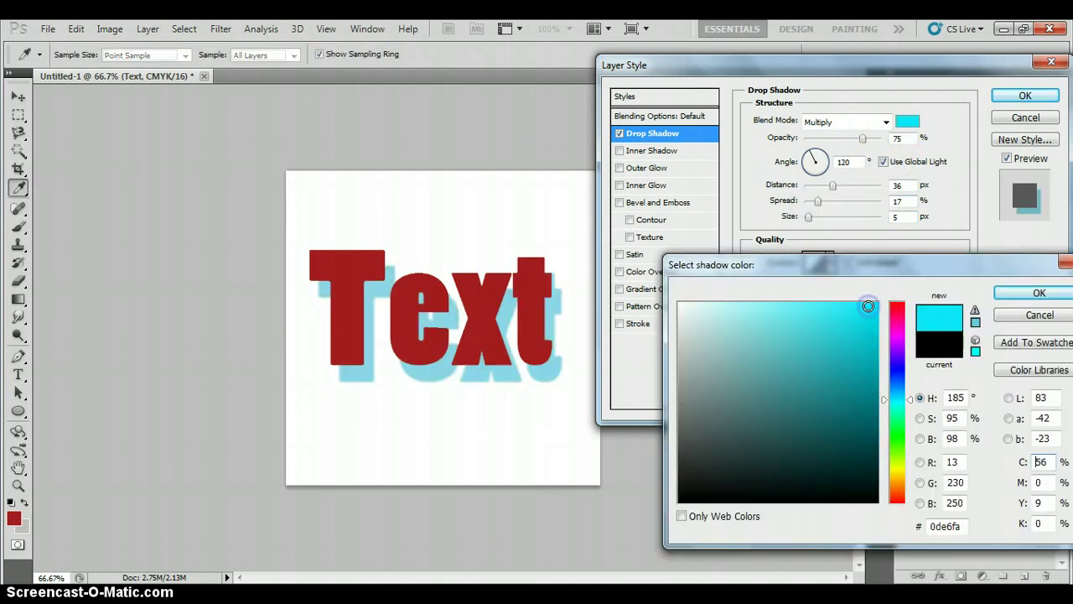
click(798, 364)
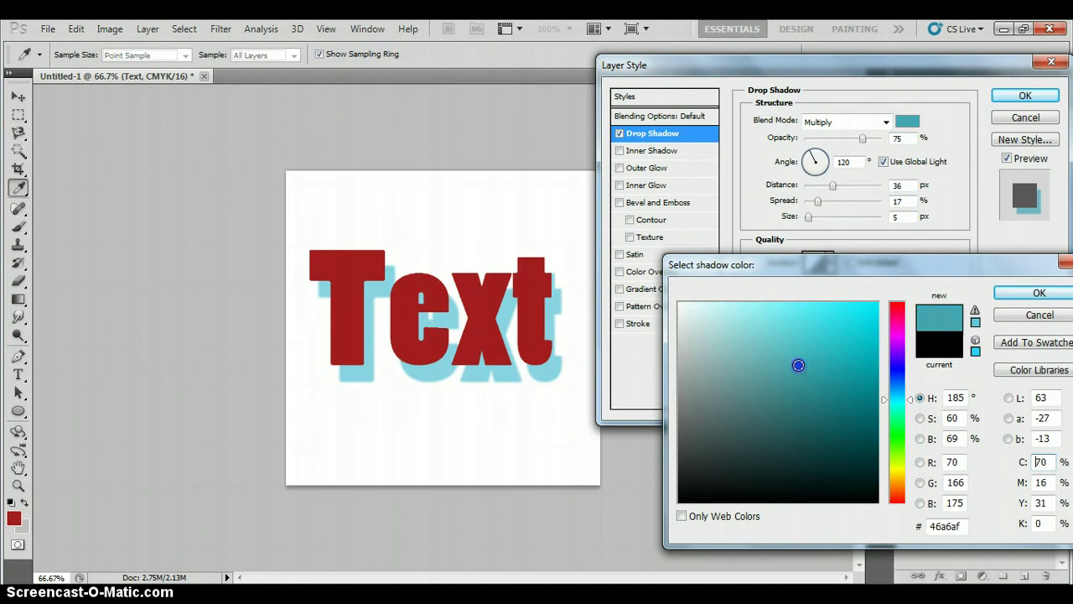
click(1007, 300)
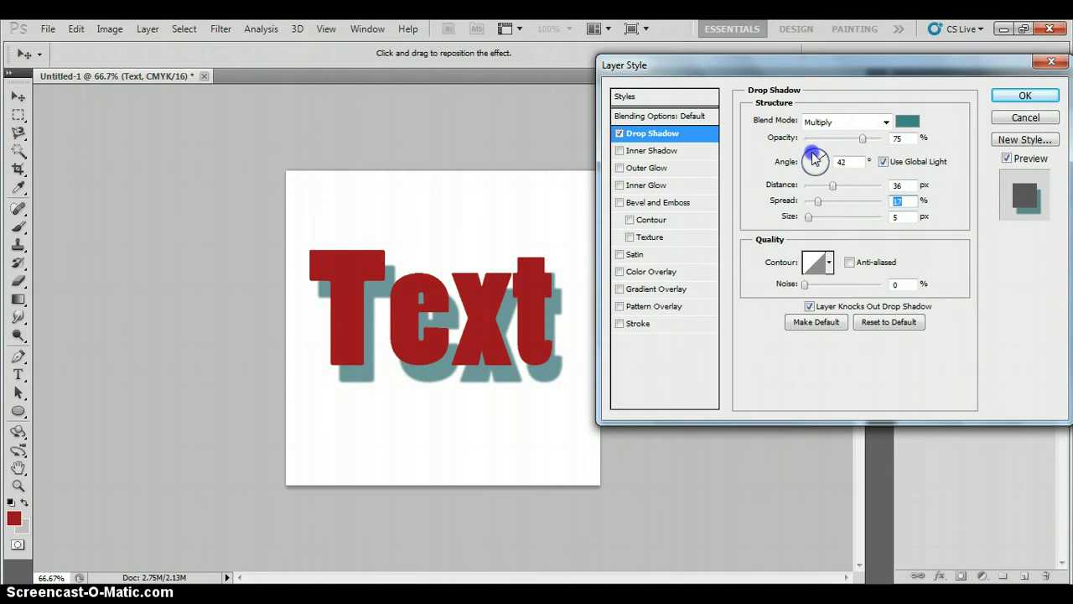
Change the shadow angle, apply the style, and reopen Layer Style for the Text layer
mouse_move(814, 159)
mouse_down()
mouse_move(827, 170)
mouse_move(812, 162)
mouse_up()
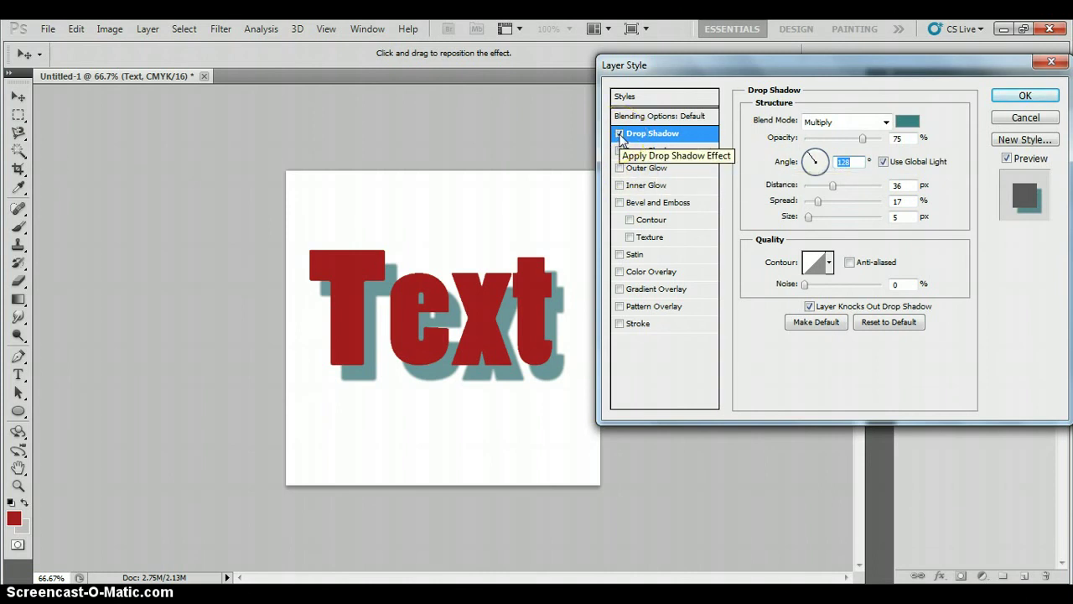
click(1024, 96)
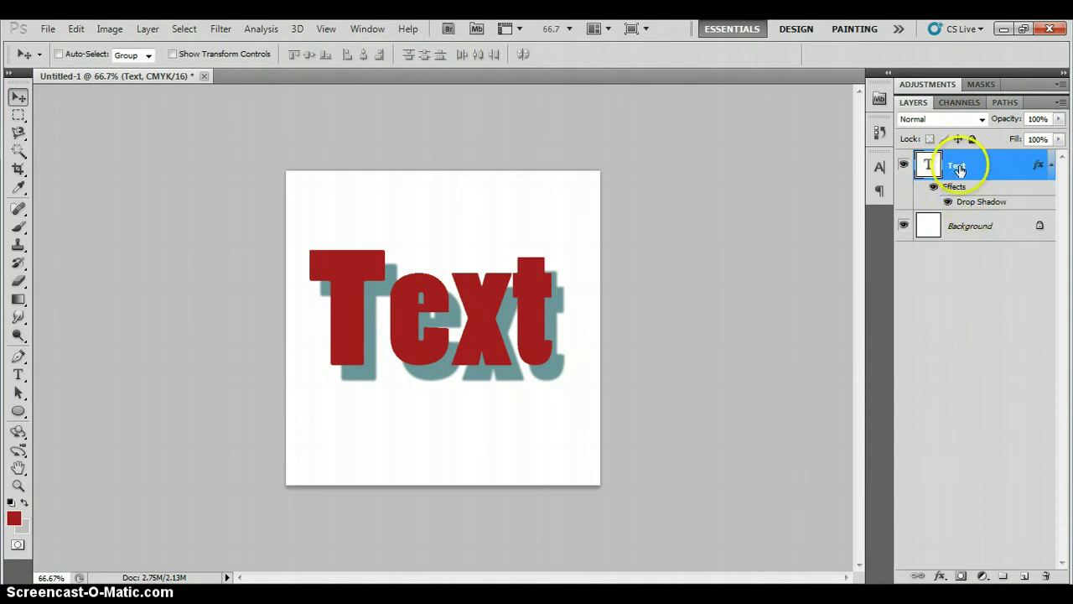
click(990, 171)
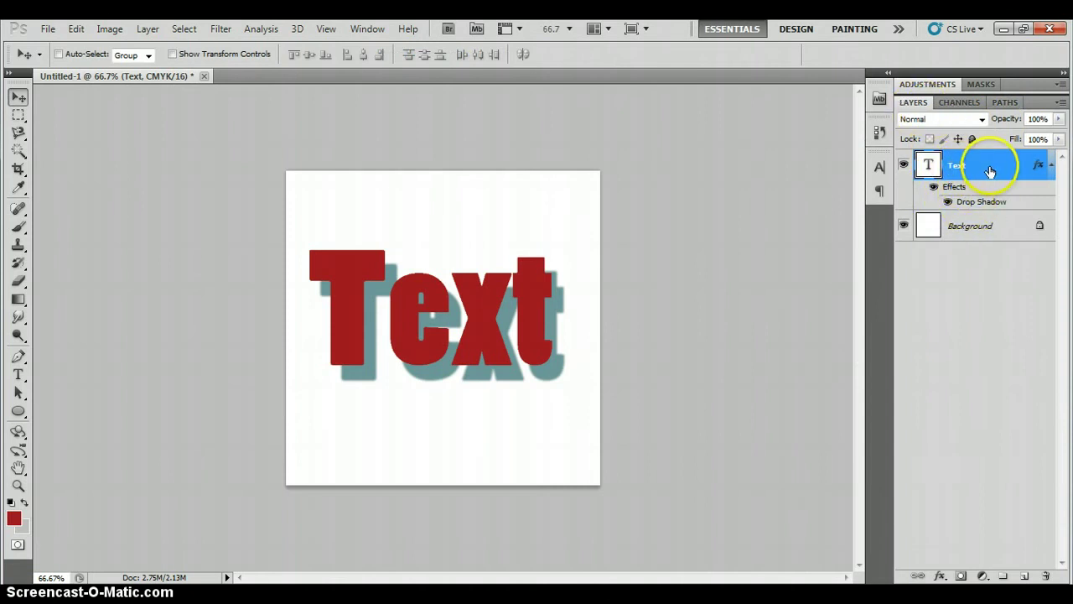
double_click(991, 170)
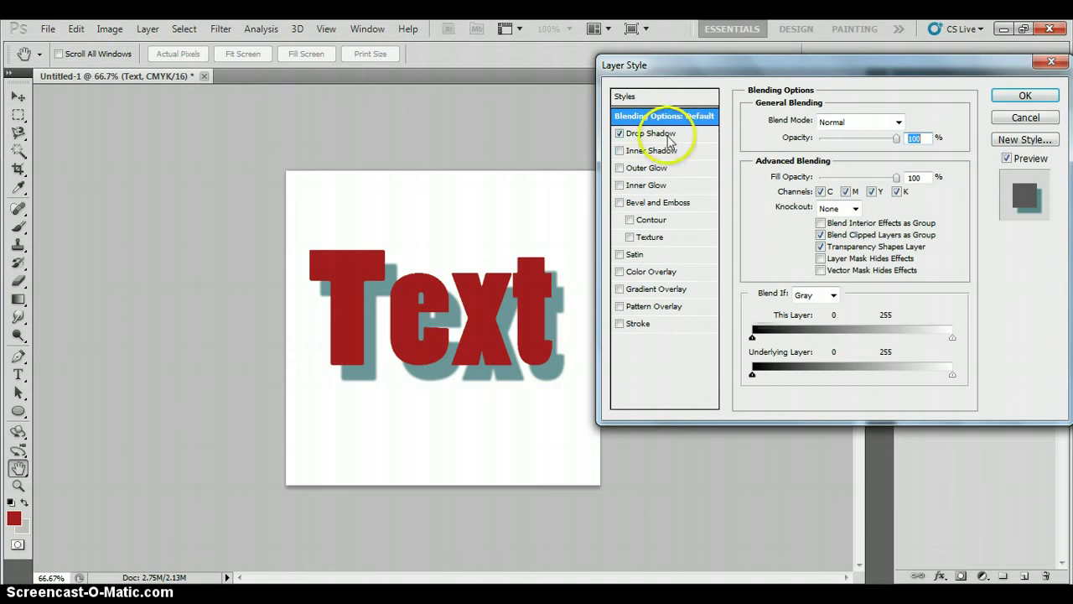
Add an Outer Glow to the text in Screen mode at 78% opacity
click(619, 168)
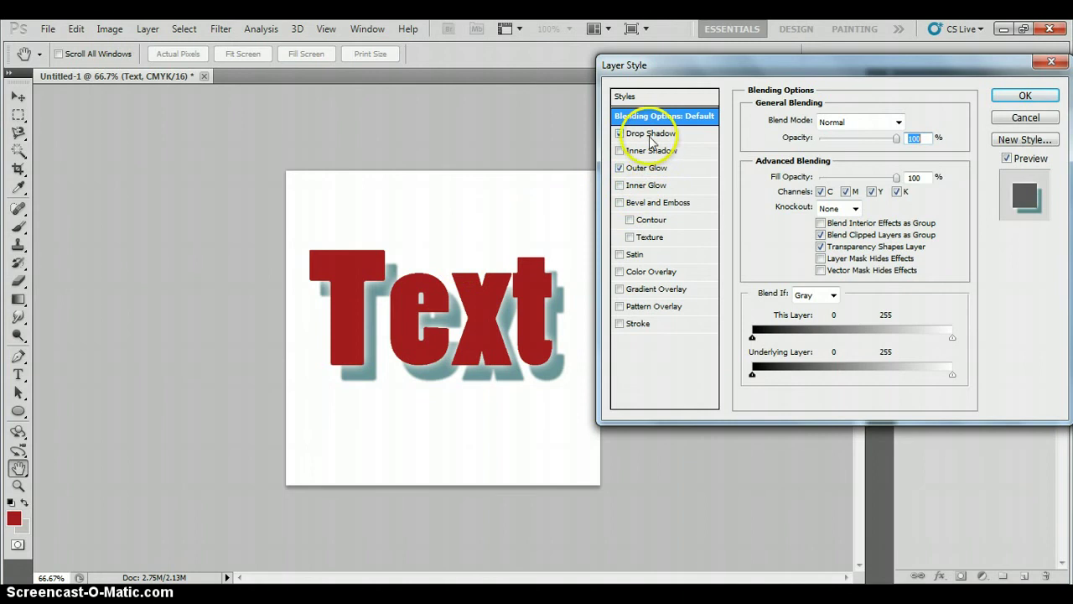
click(639, 168)
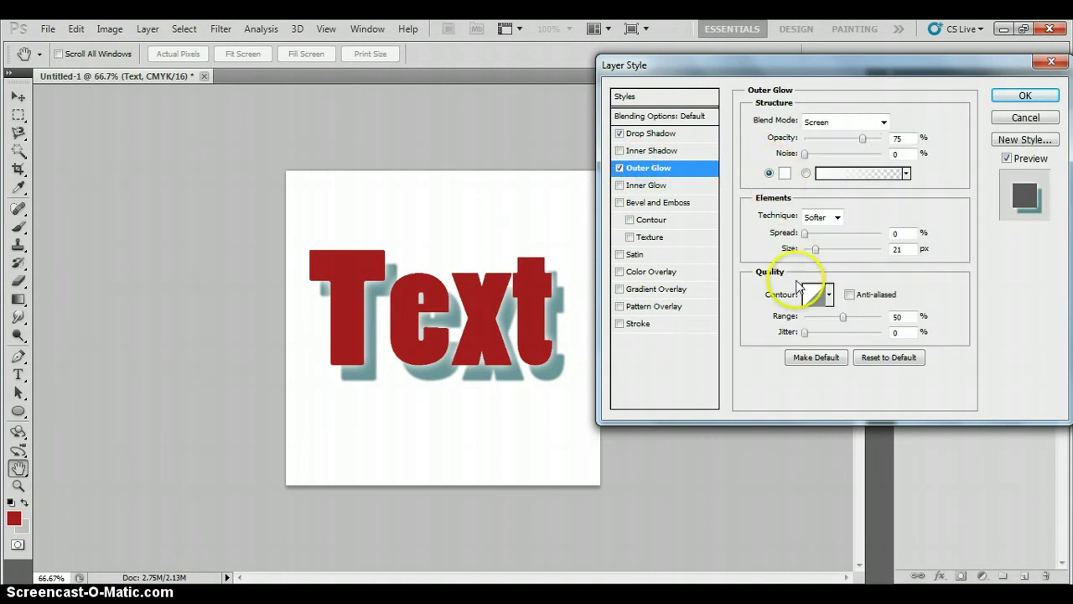
click(883, 122)
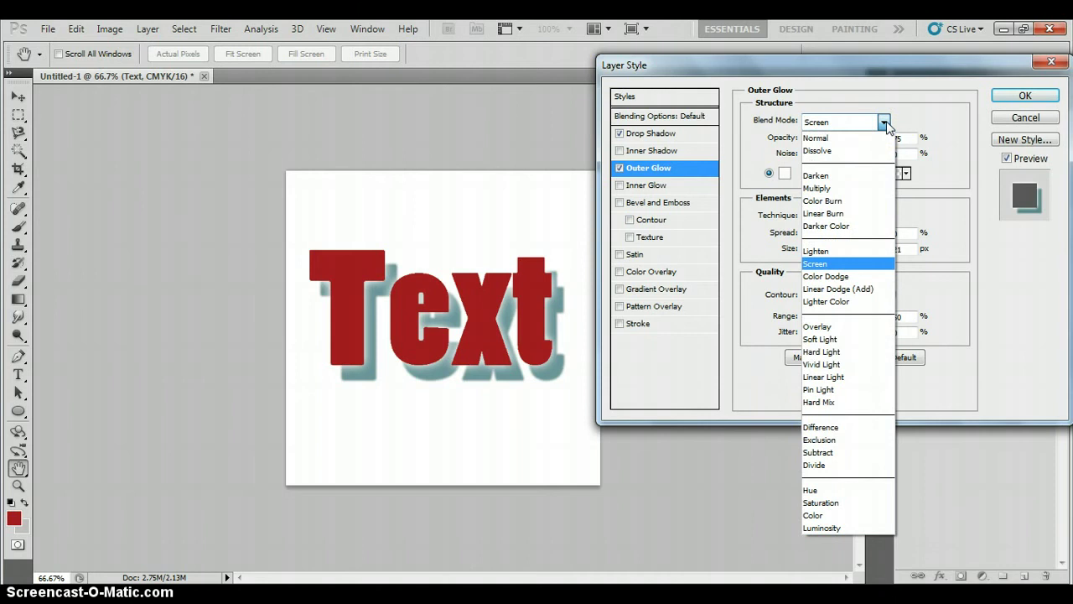
click(885, 123)
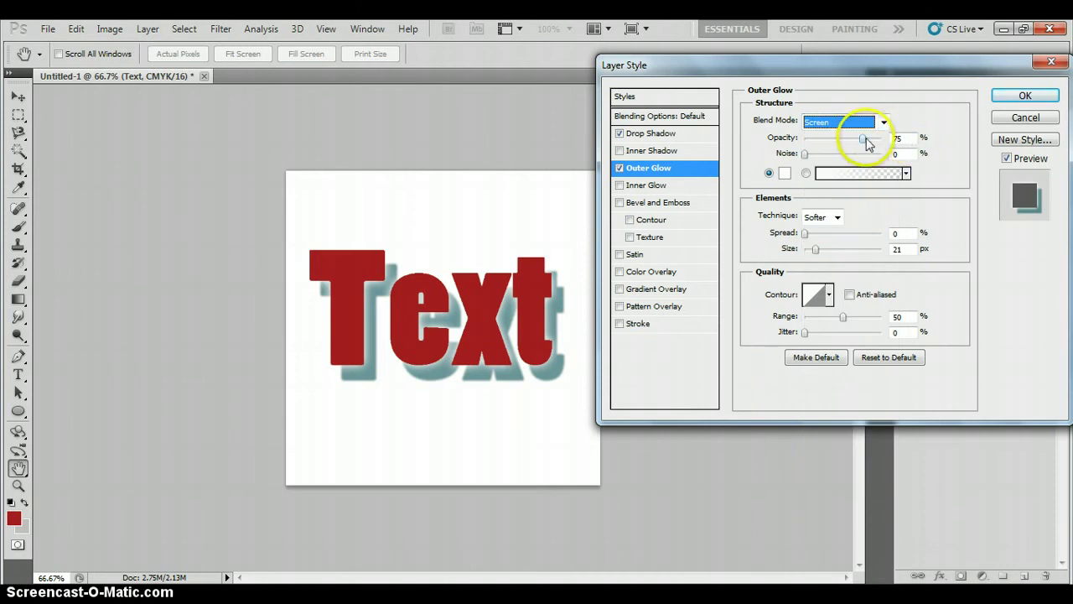
click(864, 140)
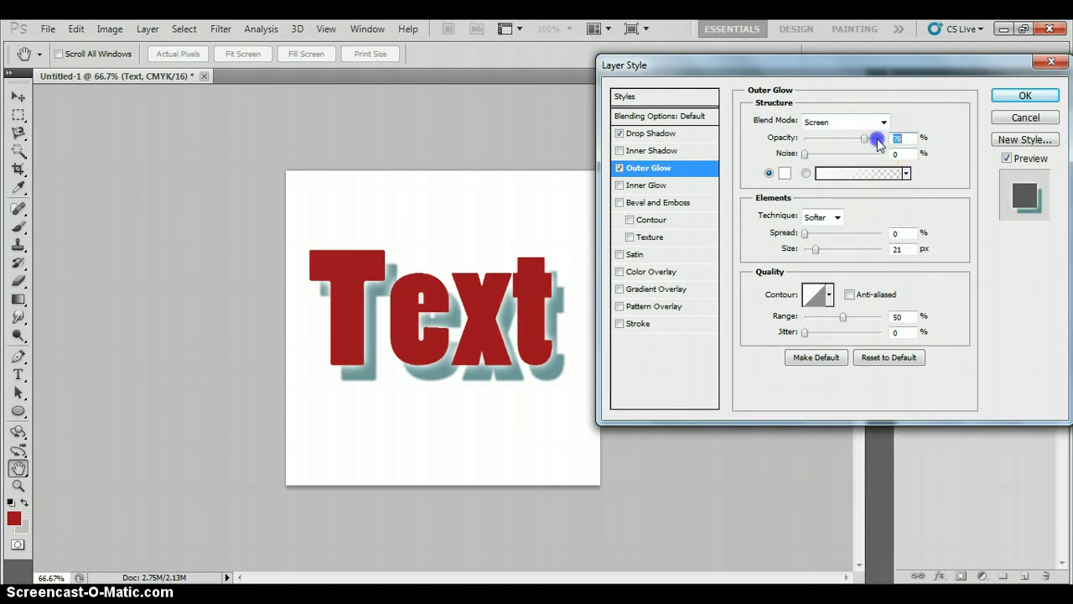
mouse_move(878, 142)
mouse_down()
mouse_move(851, 145)
mouse_move(864, 141)
mouse_up()
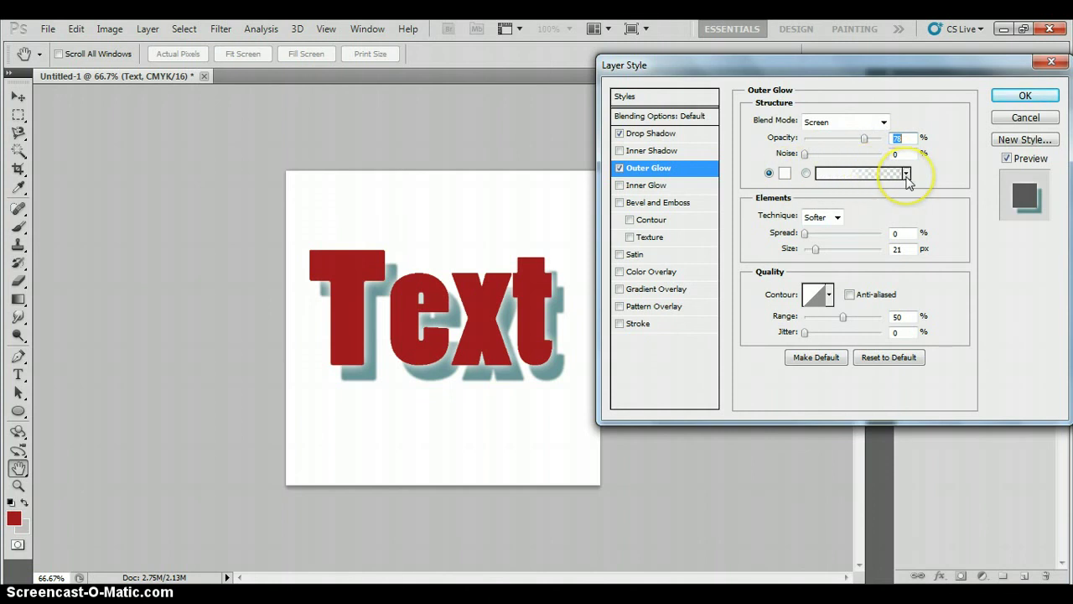
Try several gradient presets for the outer glow, ending on the red gradient
click(906, 175)
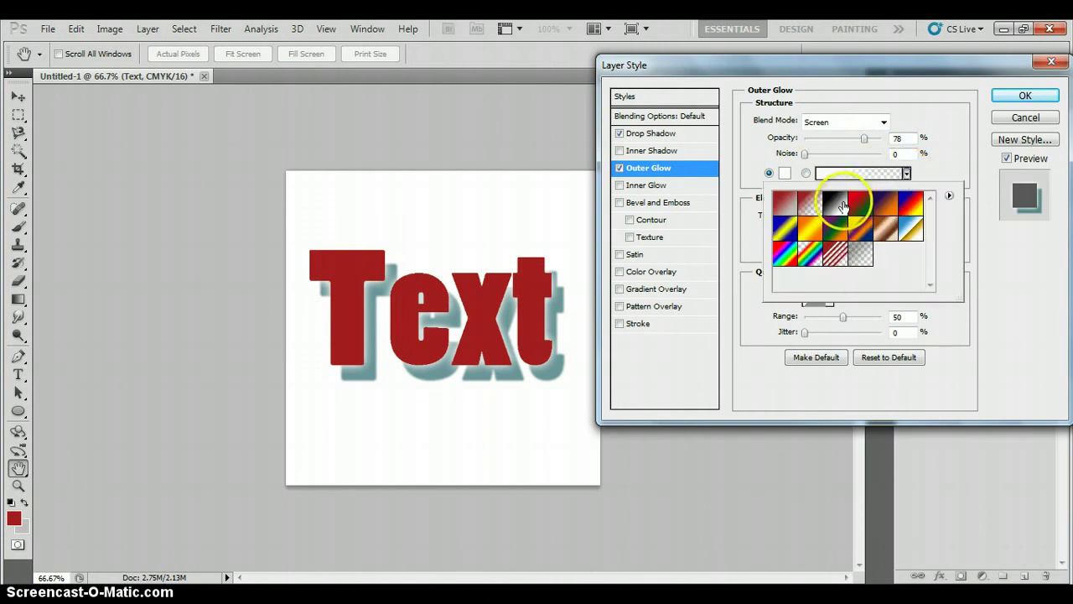
click(786, 233)
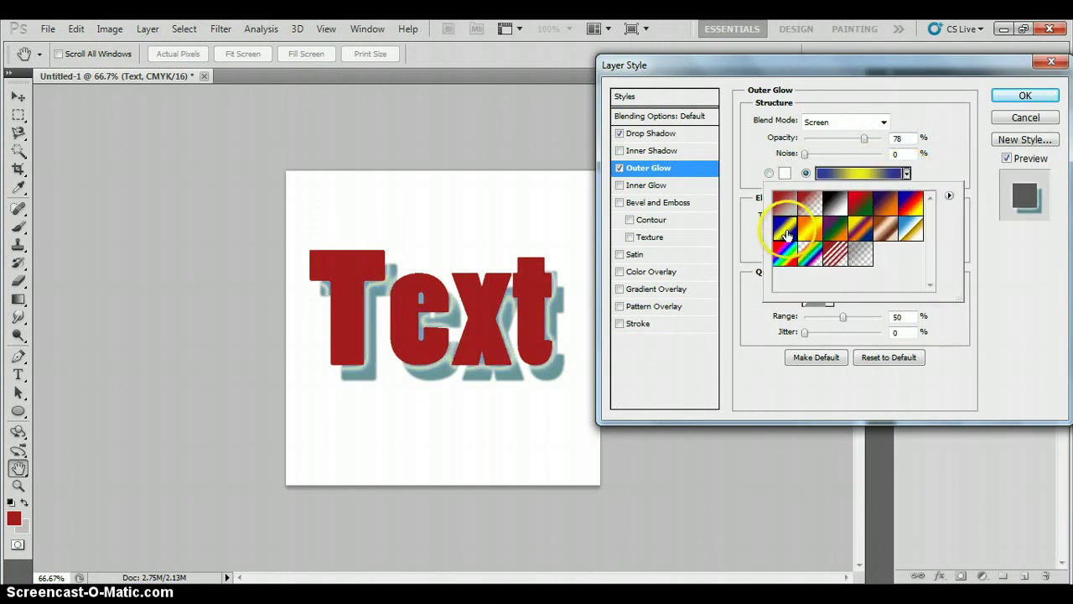
click(806, 237)
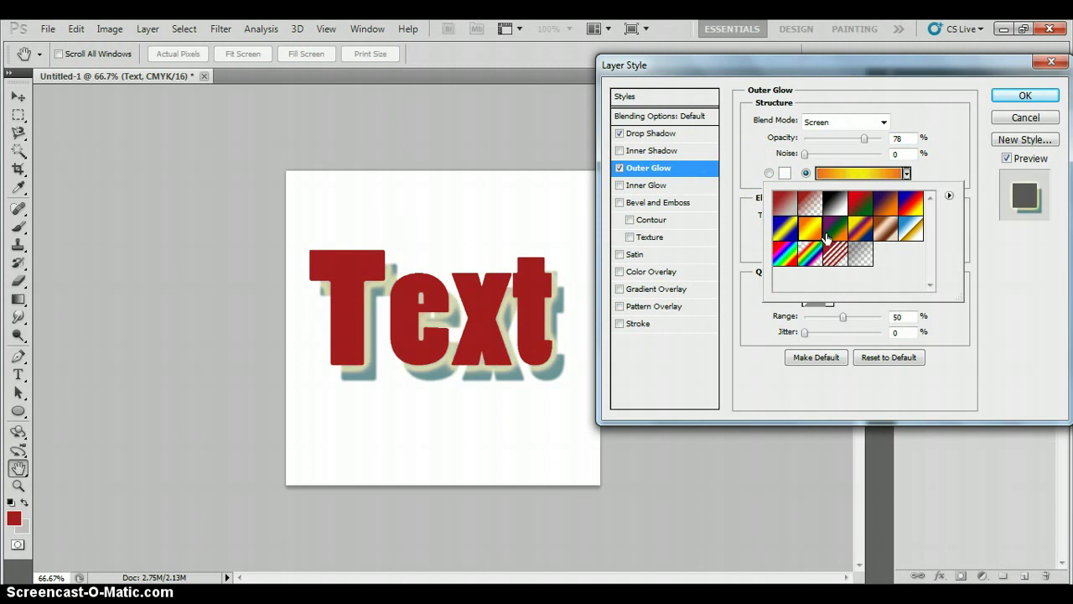
click(834, 229)
click(860, 228)
click(788, 208)
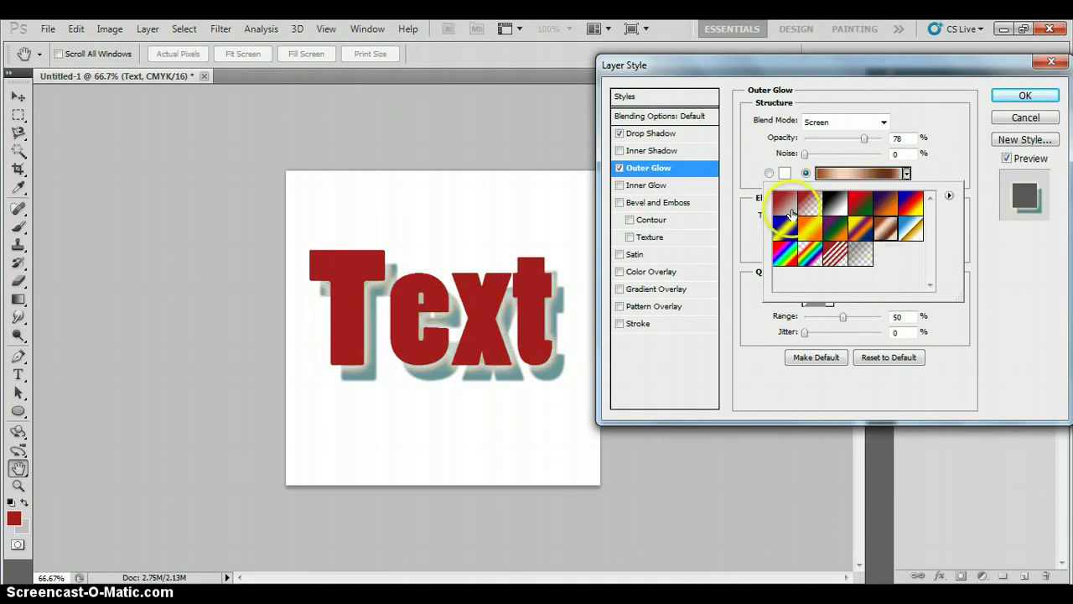
click(788, 210)
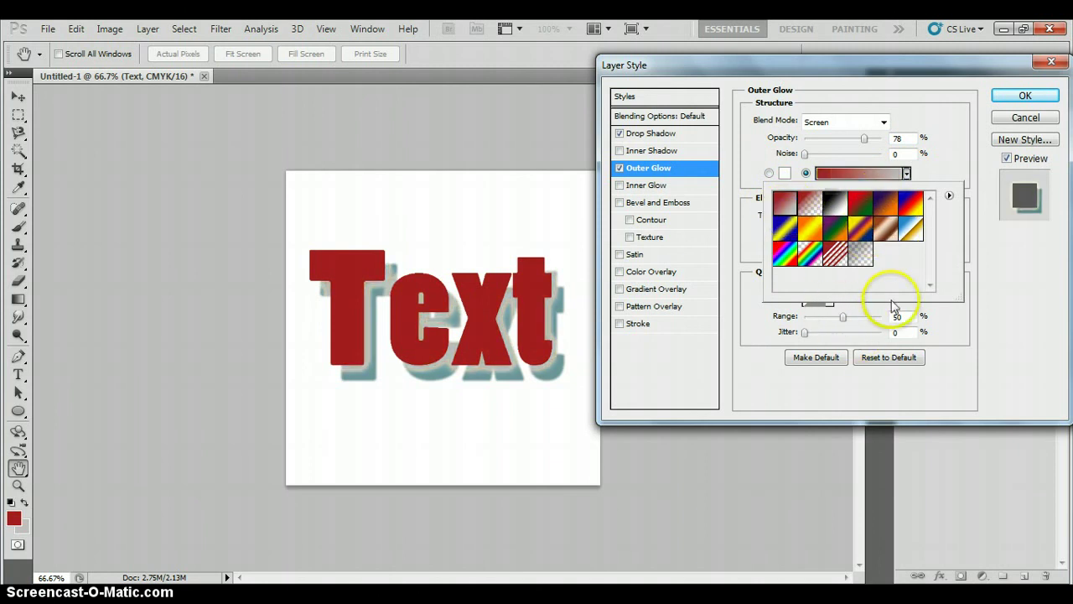
click(950, 197)
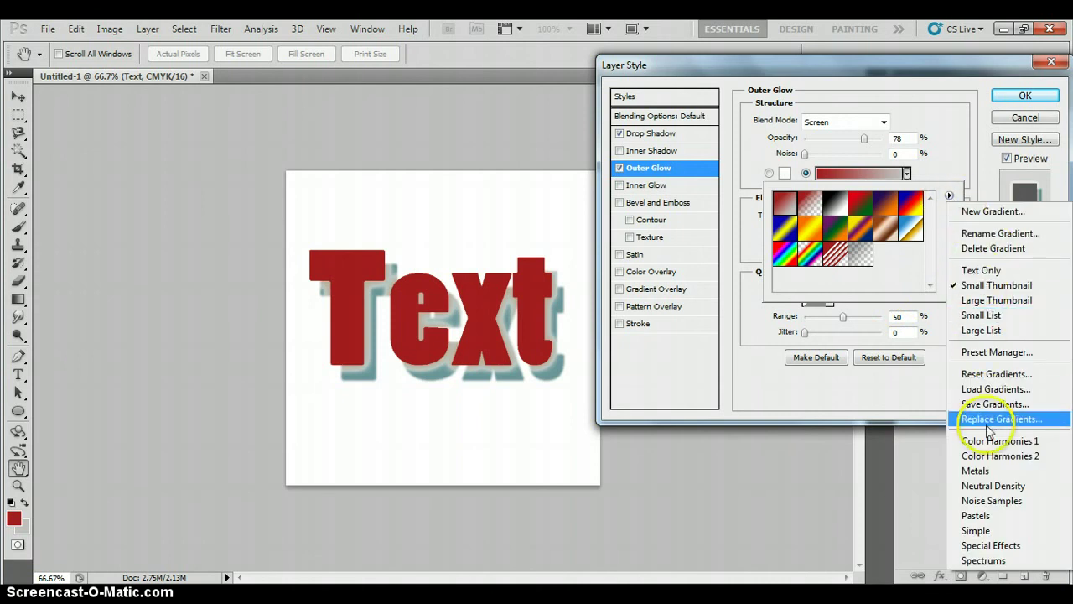
click(919, 406)
click(958, 335)
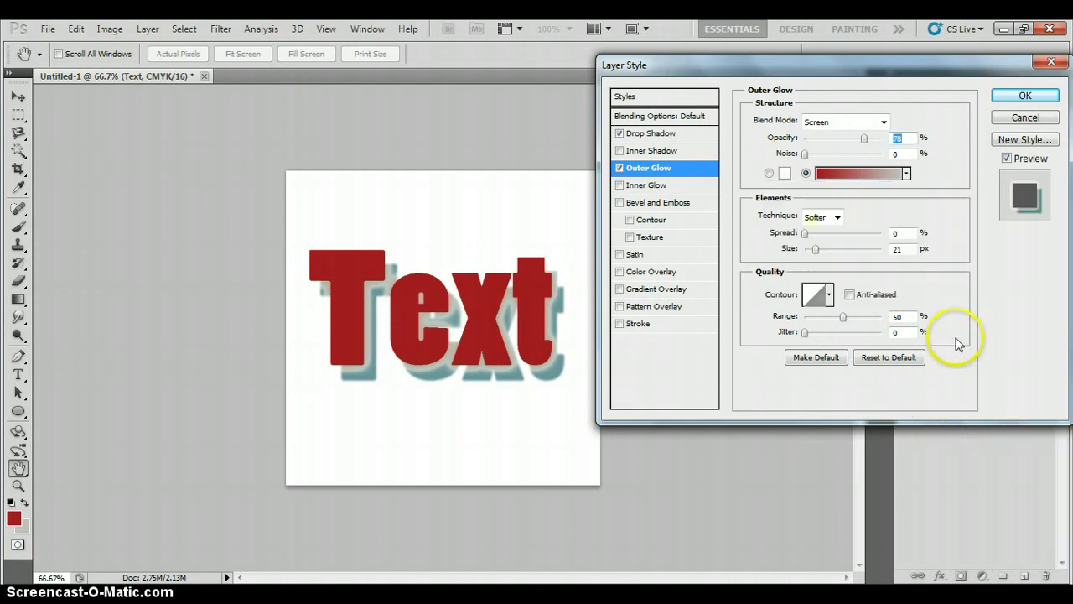
Switch the outer glow to a solid bright yellow colour (f9da07)
click(782, 173)
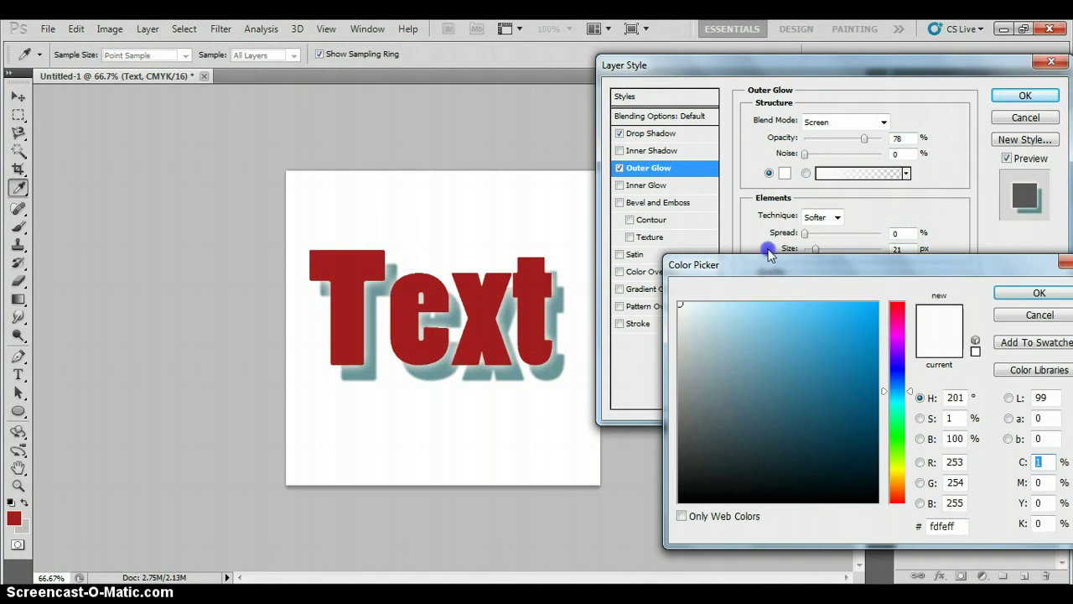
click(859, 319)
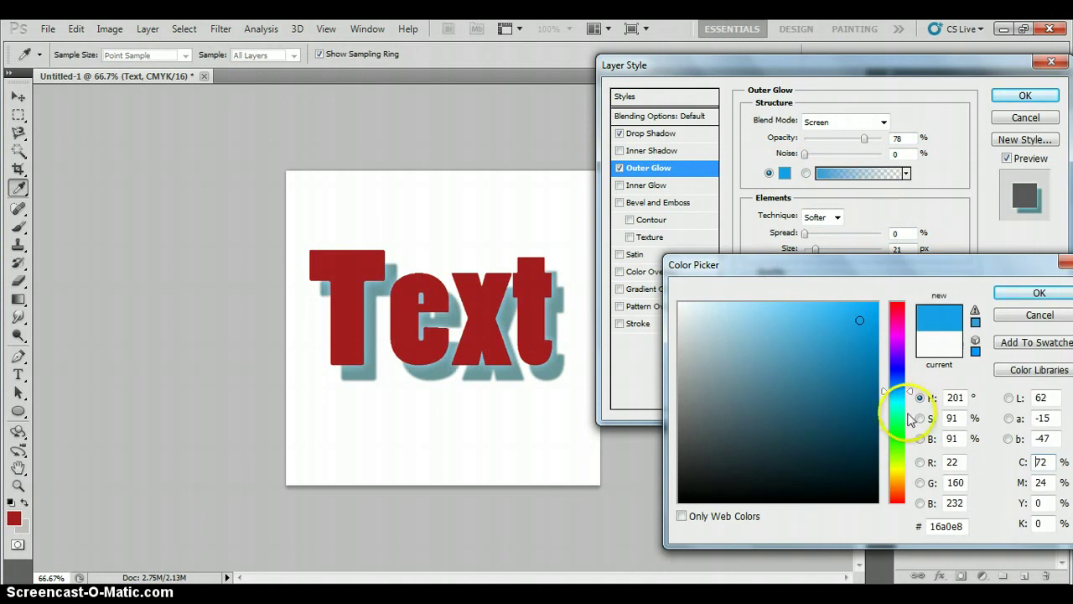
click(895, 474)
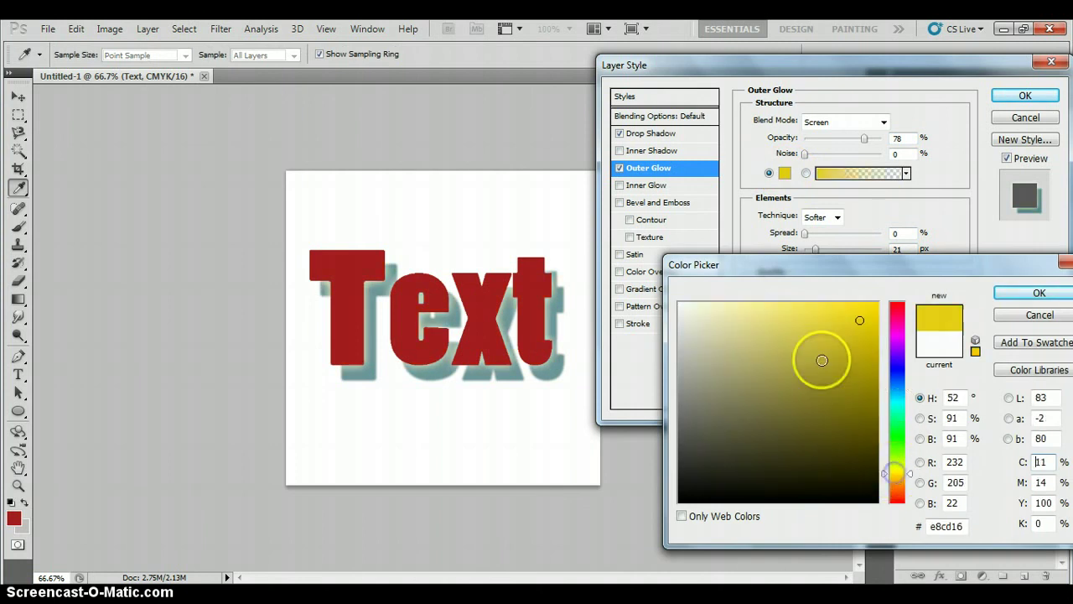
click(872, 307)
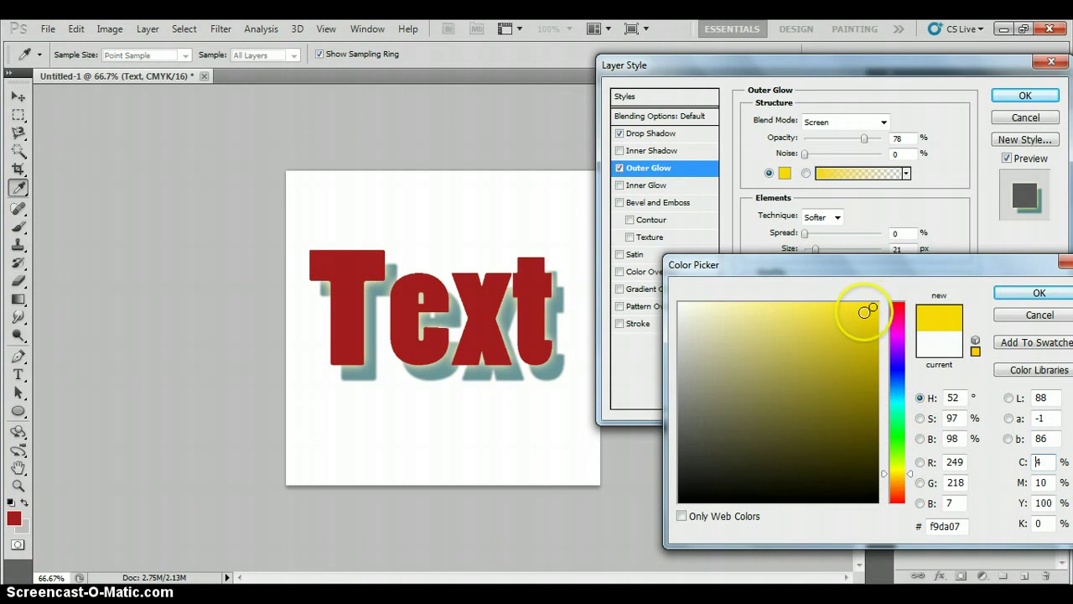
click(1017, 295)
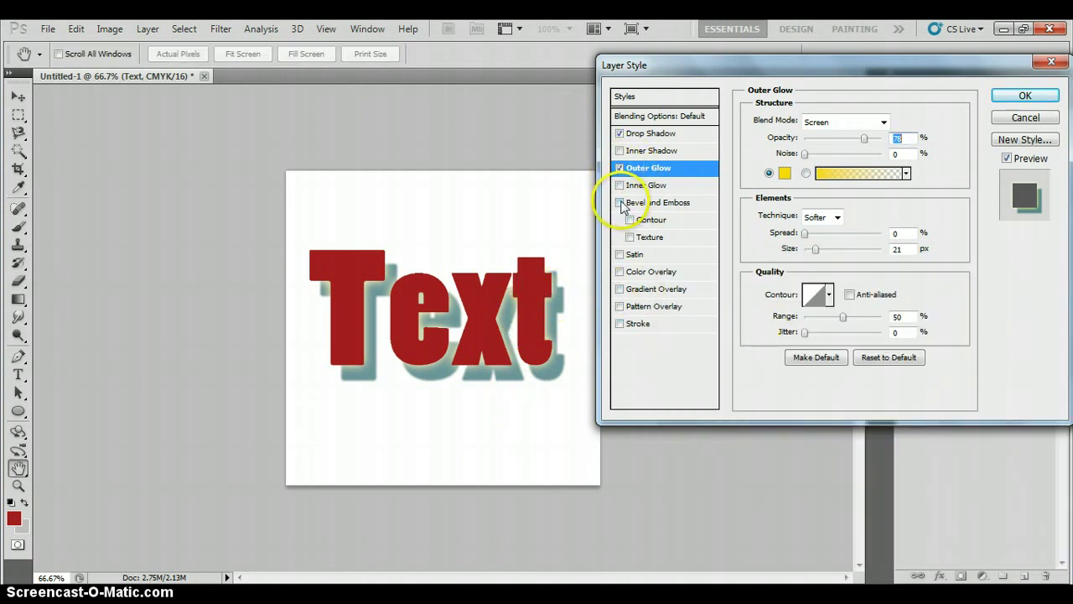
Turn off Outer Glow and Drop Shadow and apply Bevel and Emboss instead
click(619, 167)
click(618, 133)
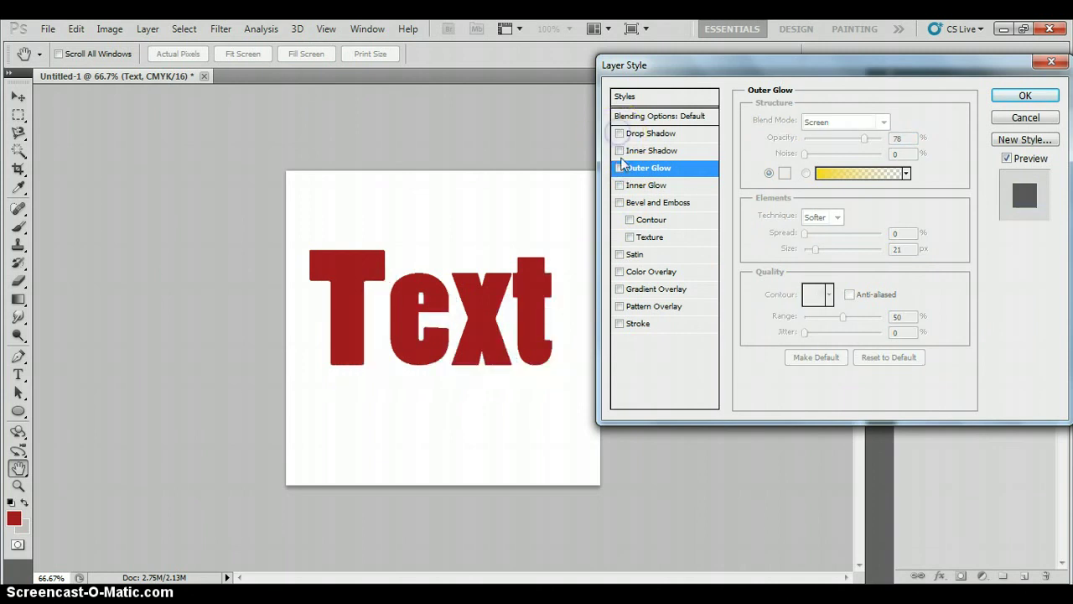
click(619, 203)
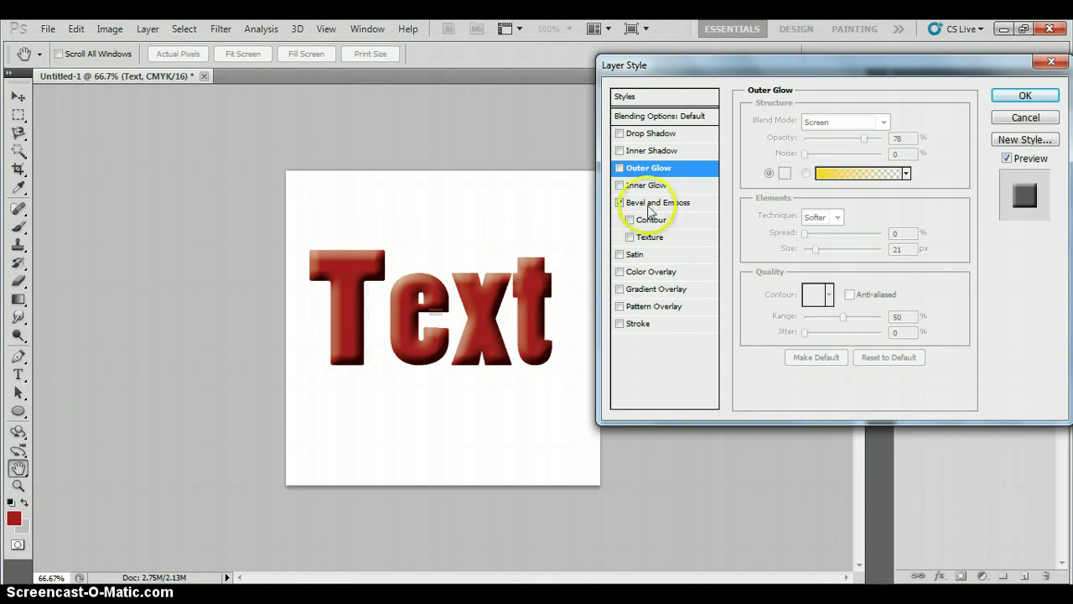
click(648, 204)
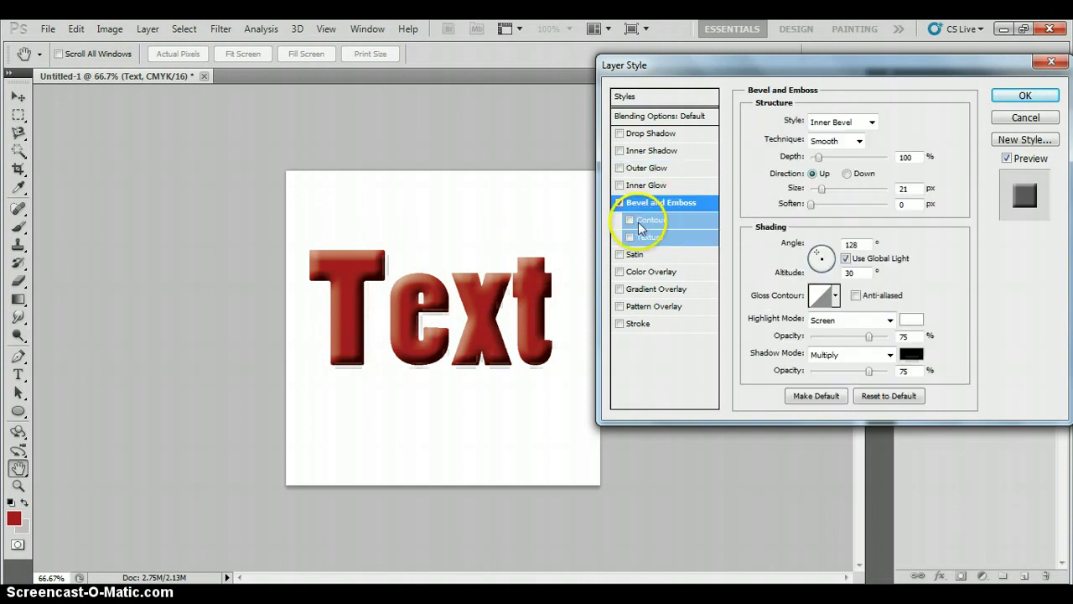
Try Contour and Texture on the bevel, leaving only Contour enabled
click(630, 223)
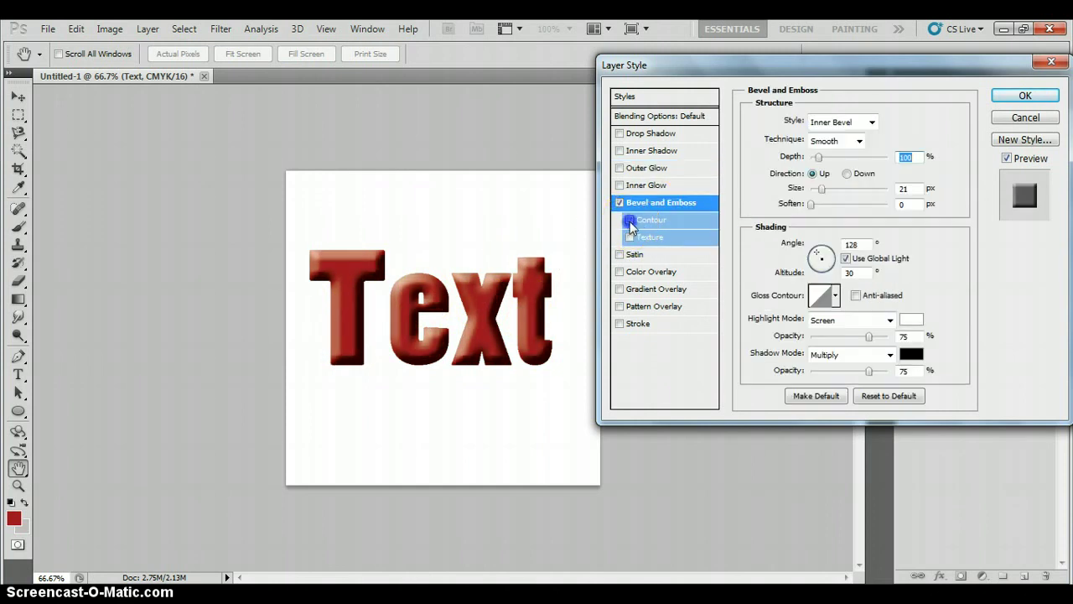
click(630, 222)
click(630, 238)
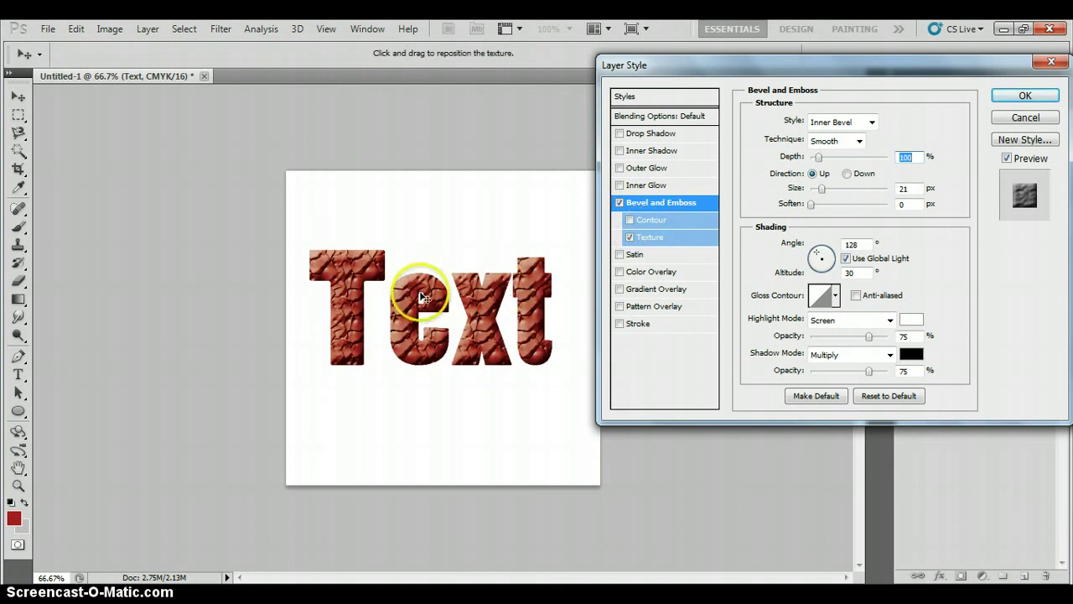
click(630, 238)
click(629, 221)
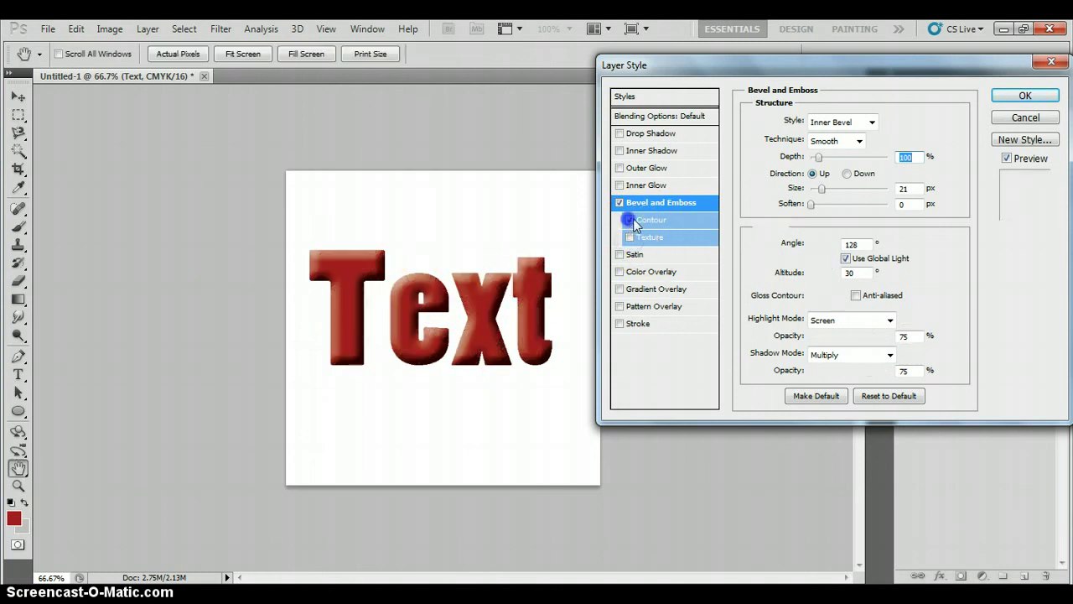
click(870, 124)
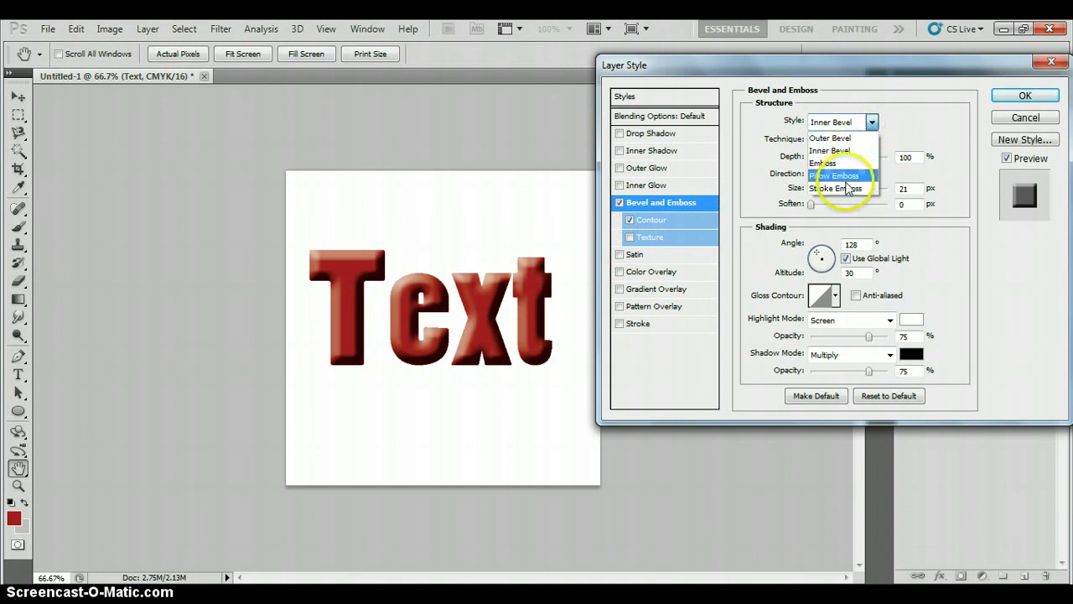
Try Outer Bevel, then return the bevel style to Inner Bevel
click(845, 139)
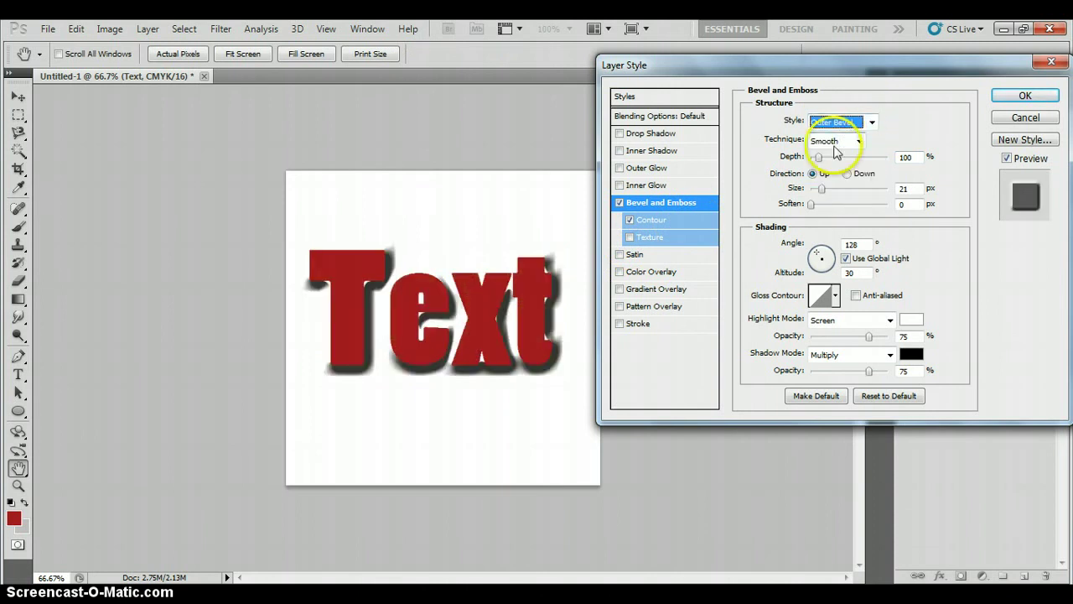
click(871, 123)
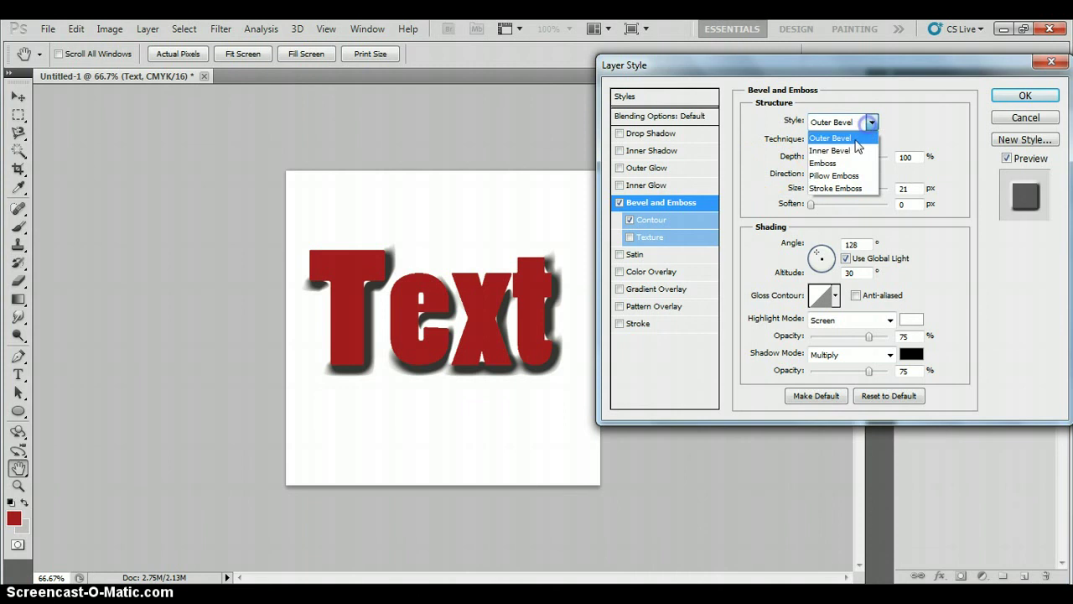
click(855, 150)
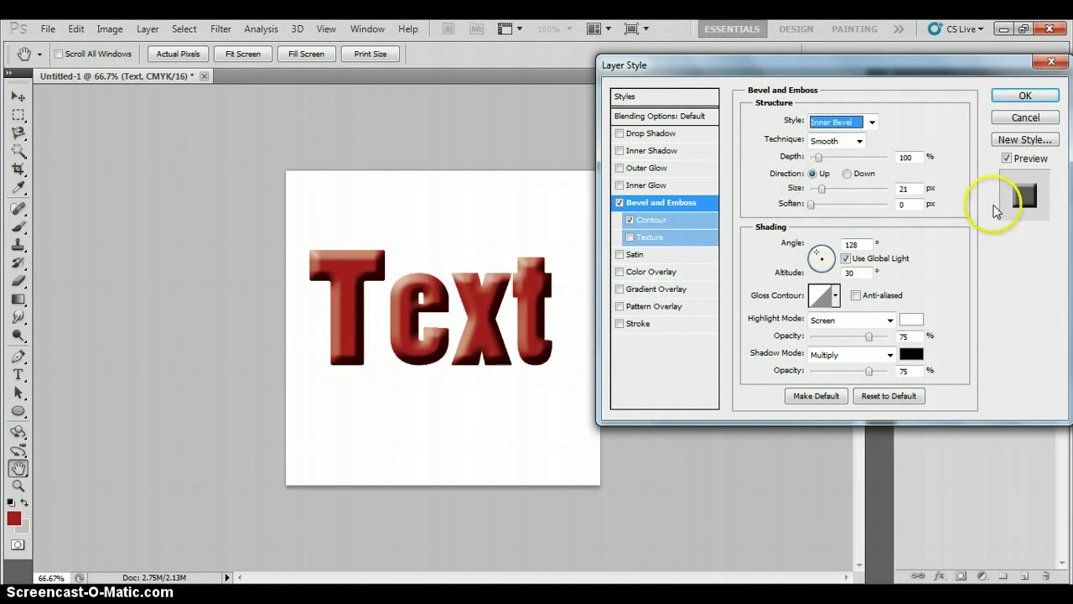
Set bevel size 8 px, soften 1 px, technique Chisel Hard, then disable Bevel and Emboss
drag(822, 191, 841, 192)
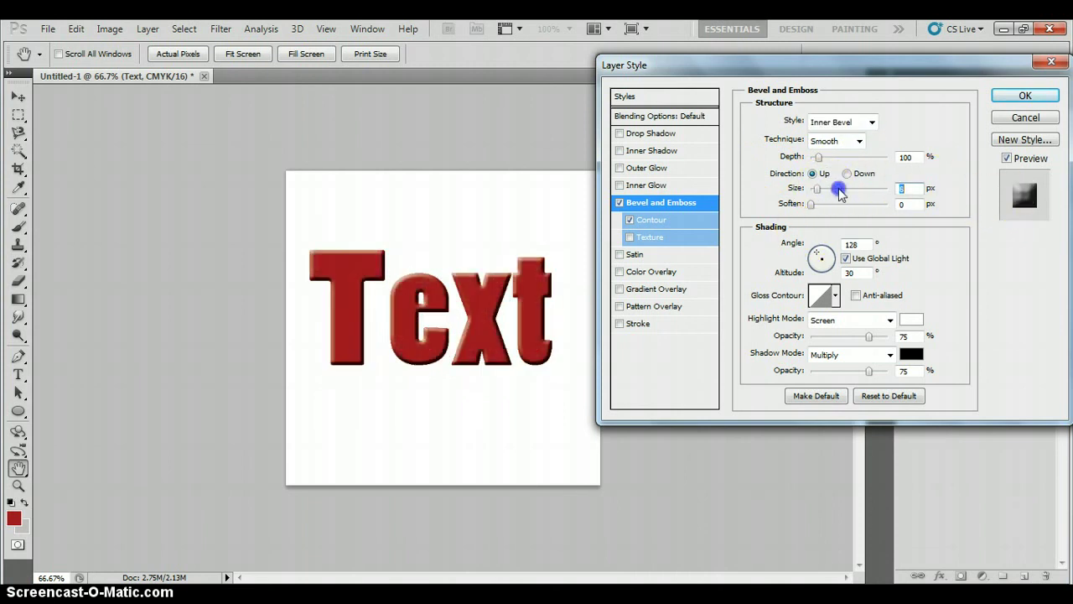
click(811, 204)
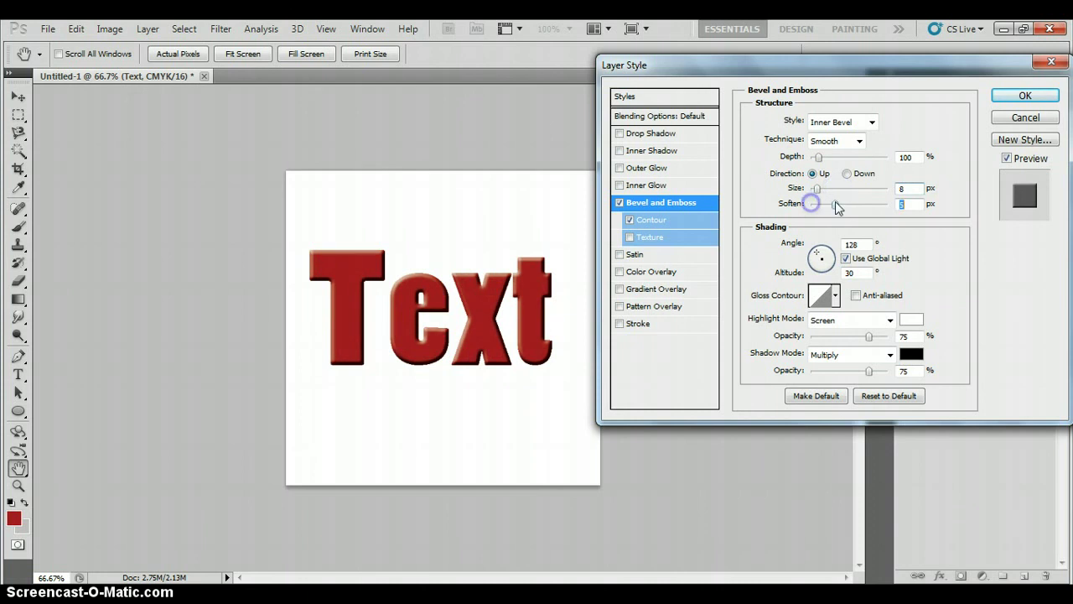
drag(835, 207, 815, 205)
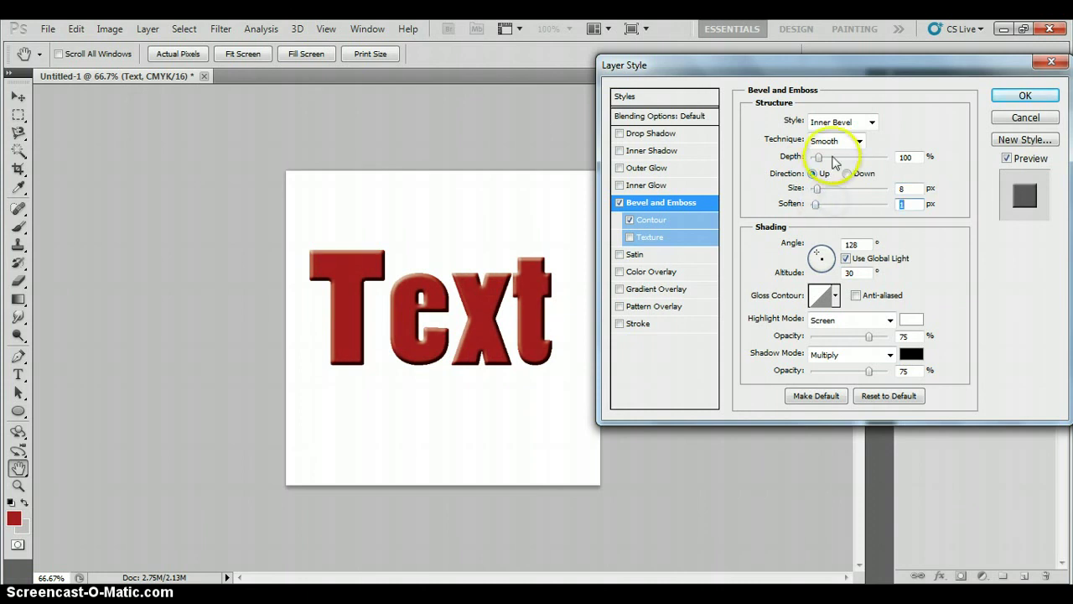
click(857, 143)
click(850, 163)
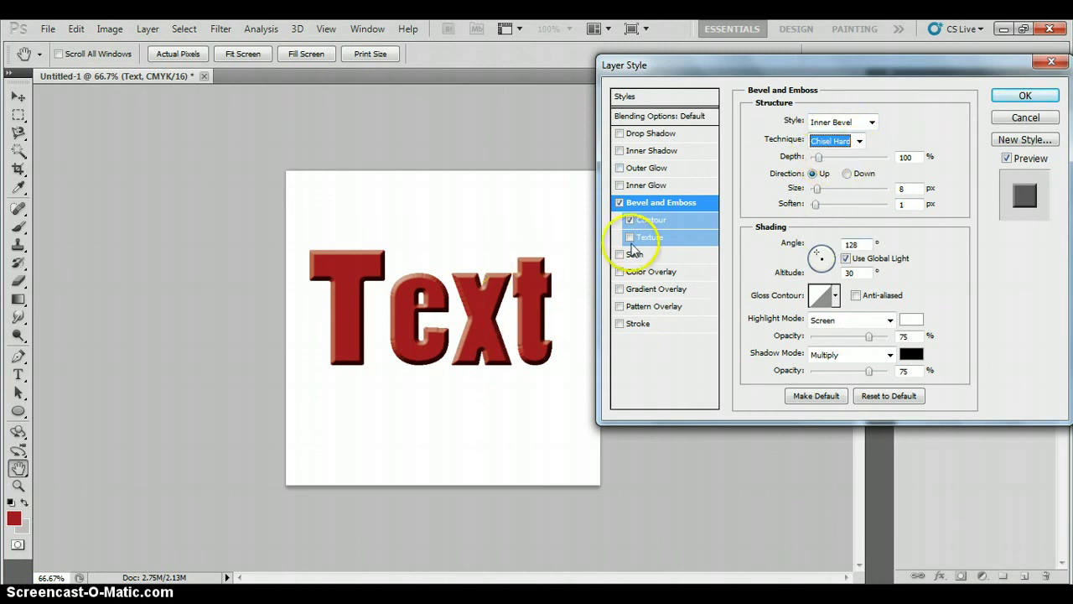
click(620, 203)
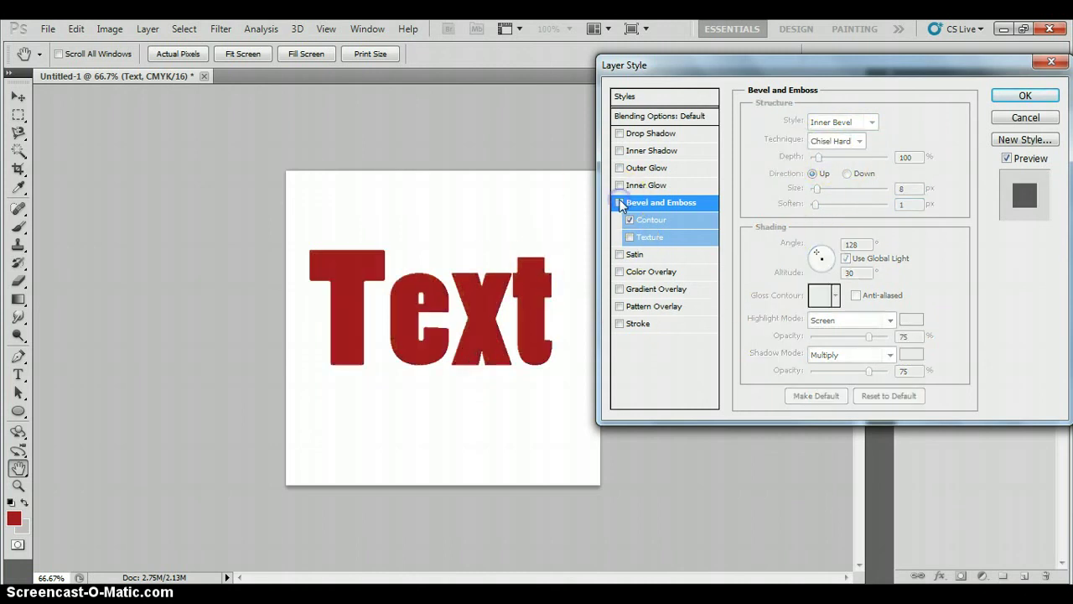
Preview and remove the grey Color Overlay, white-to-black Gradient Overlay and blue bubble Pattern Overlay
click(620, 271)
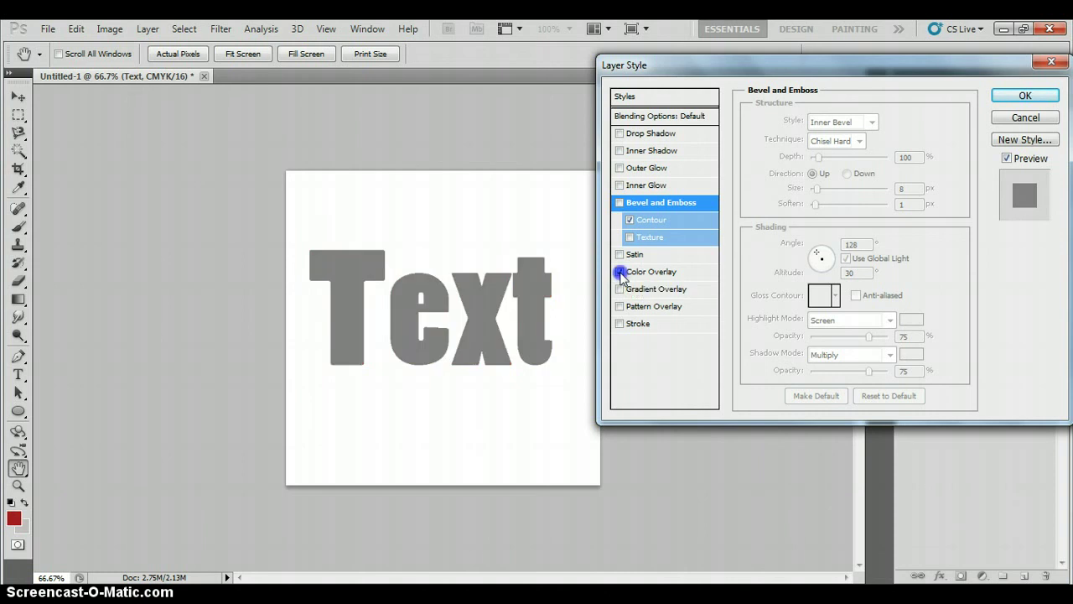
click(619, 271)
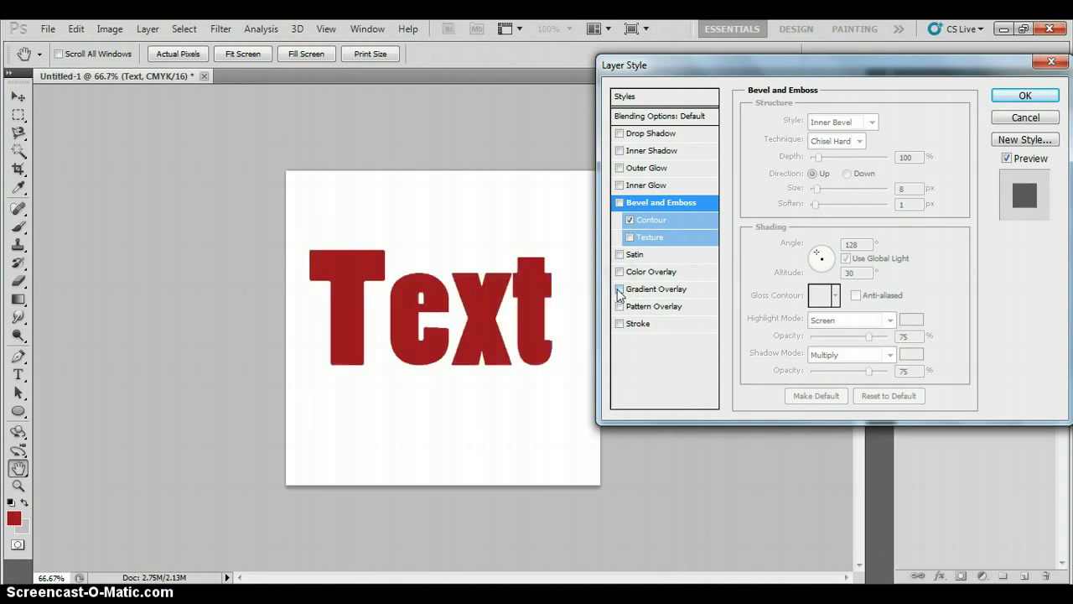
click(620, 289)
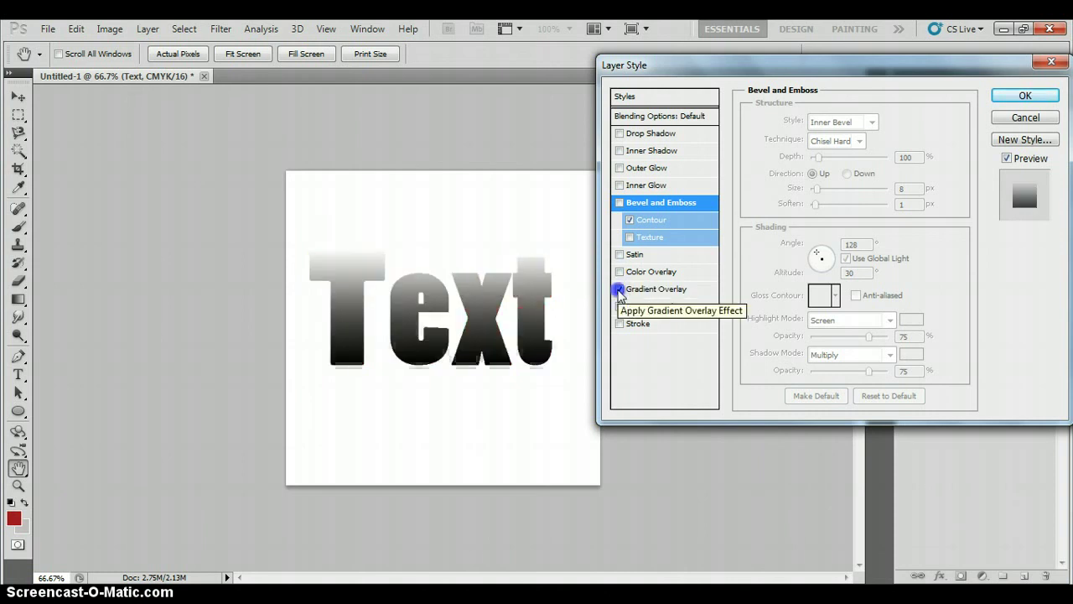
click(619, 290)
click(619, 306)
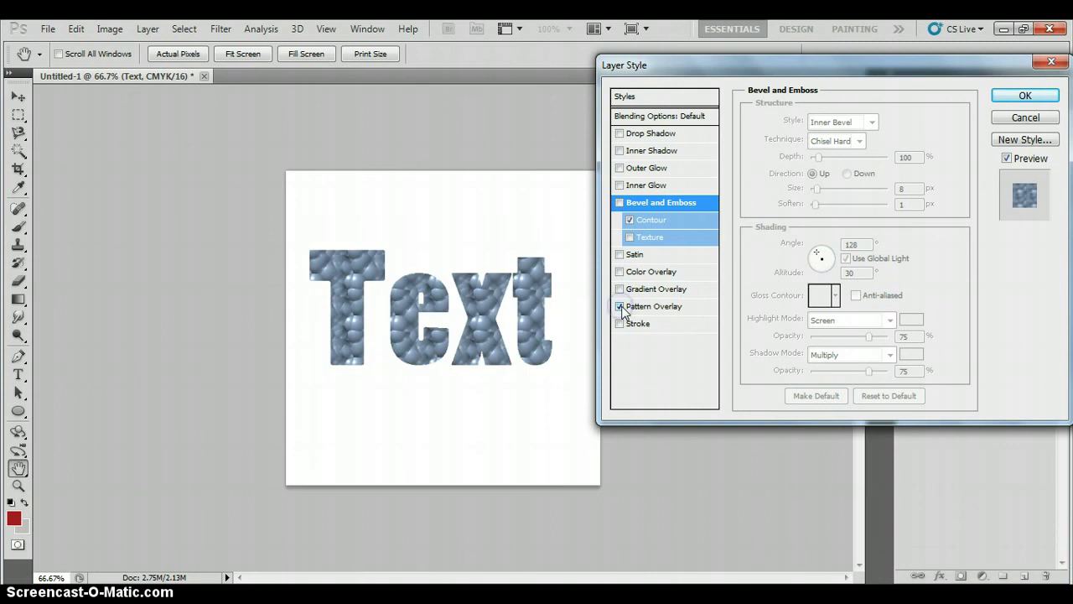
click(619, 307)
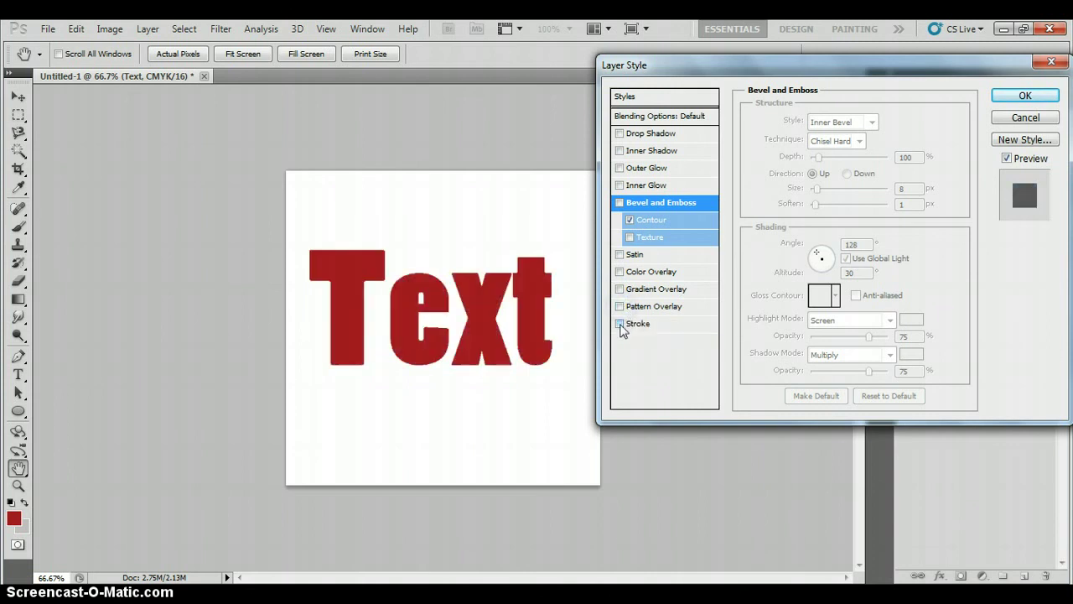
Set a black outside Stroke to 6 px, then switch the Stroke off
click(620, 324)
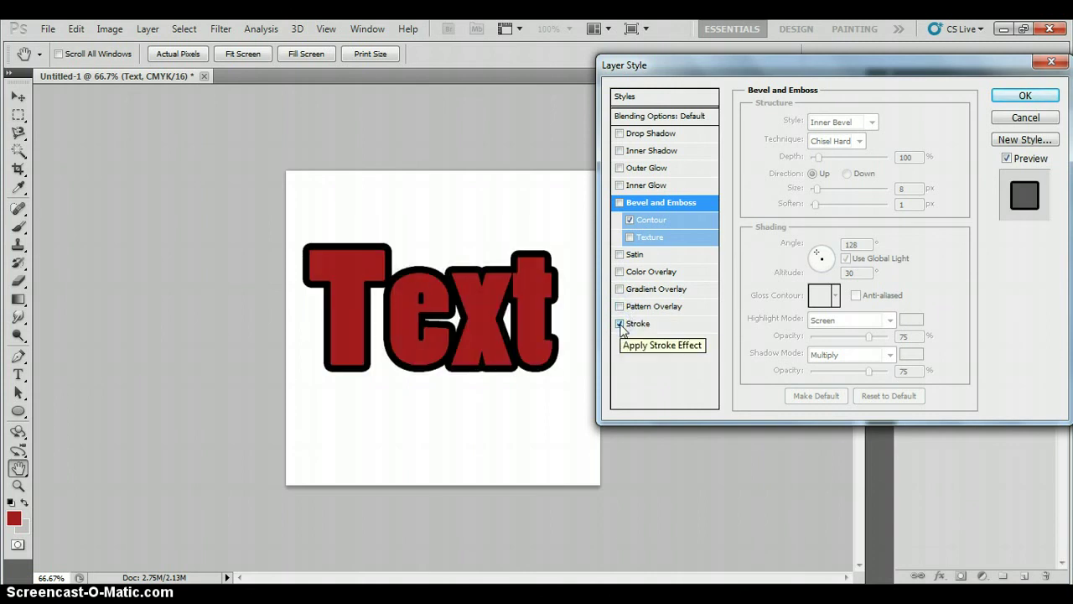
click(637, 324)
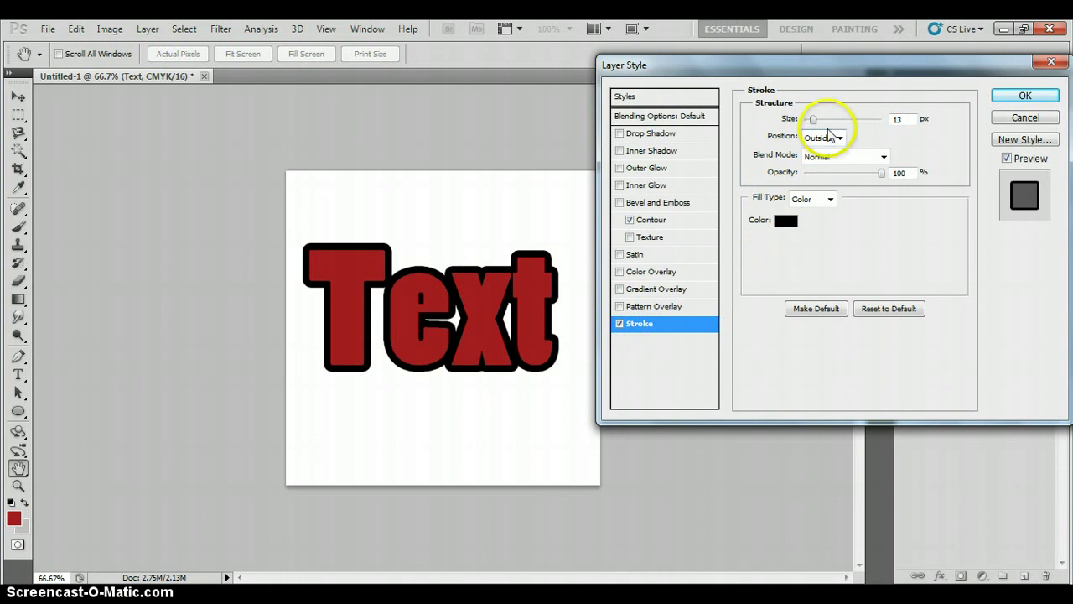
drag(815, 122, 810, 118)
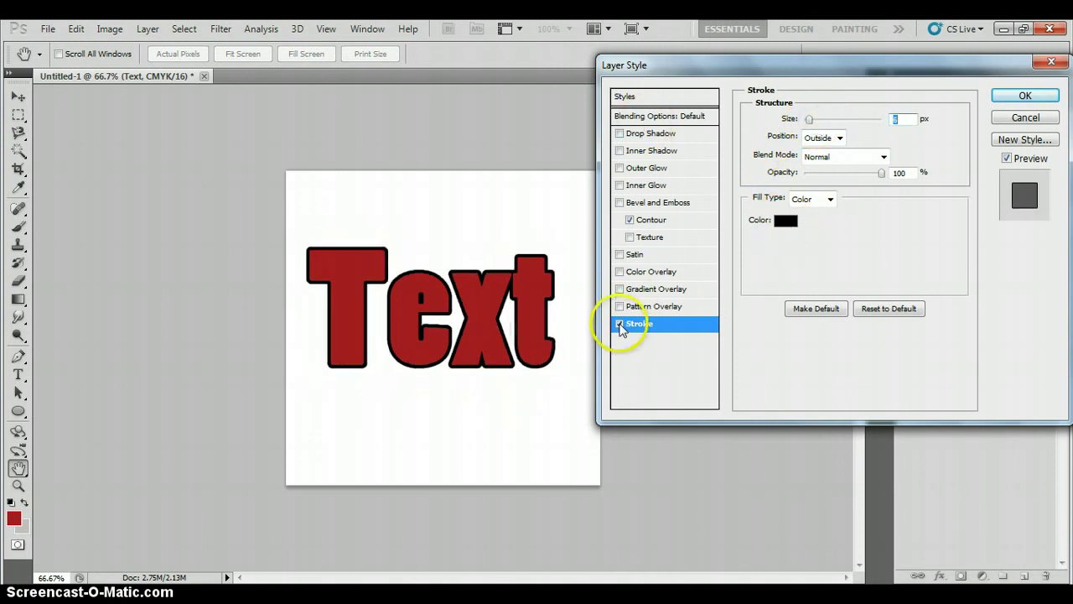
click(619, 323)
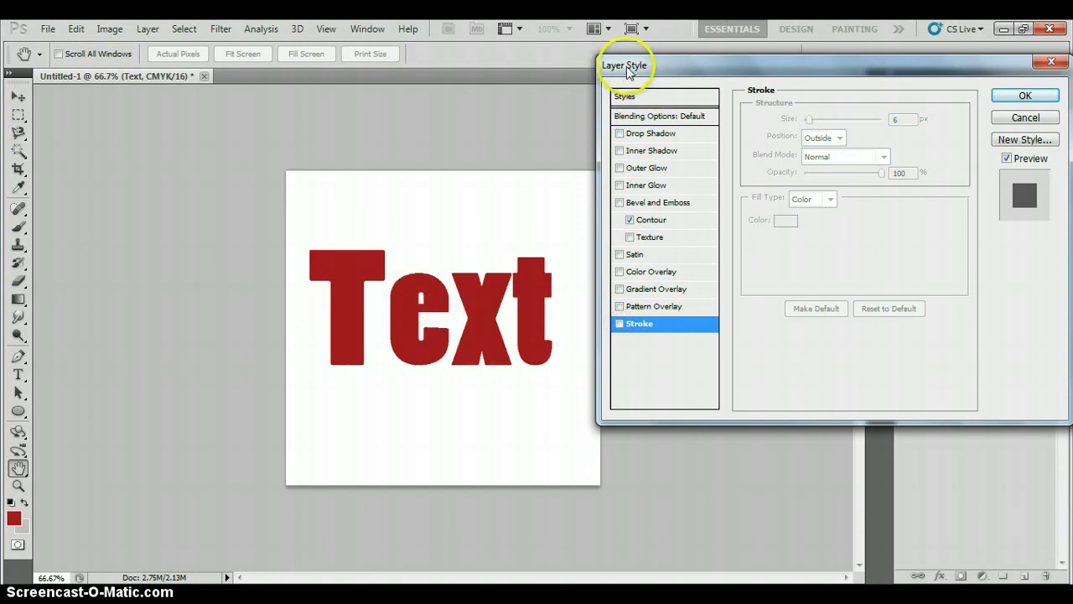